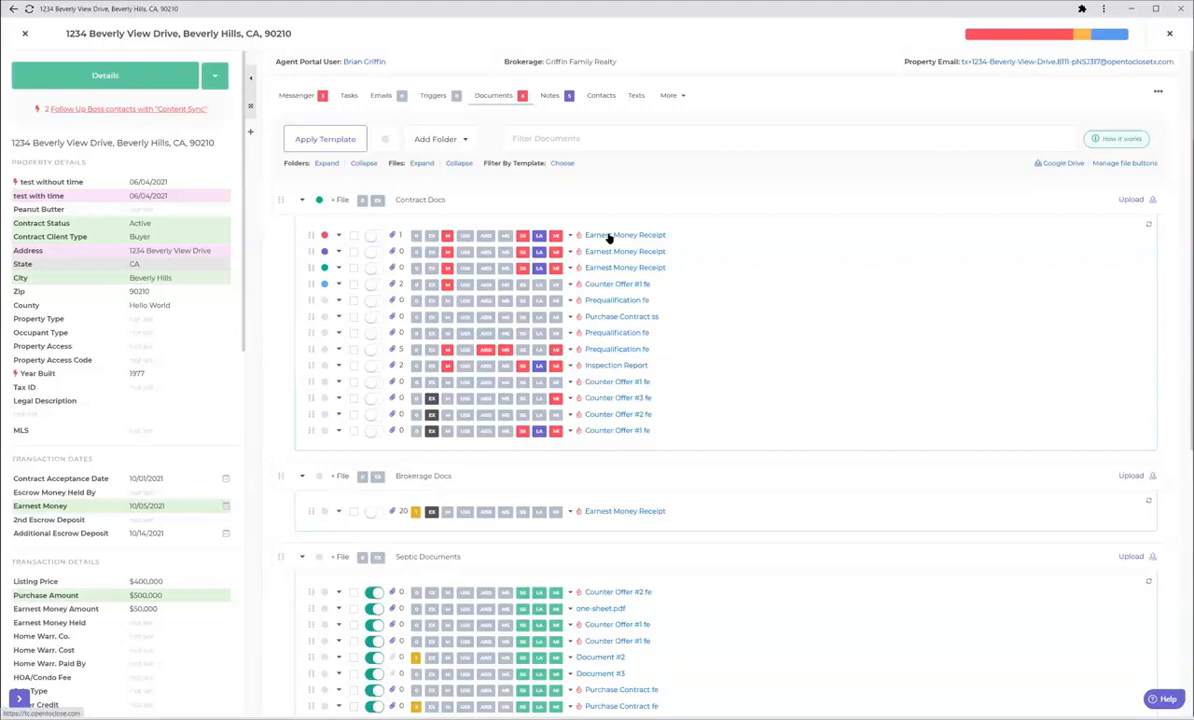
Set the additional file of the first Earnest Money Receipt in Contract Docs as its main file
{"action": "left_click", "coordinate": [399, 236]}
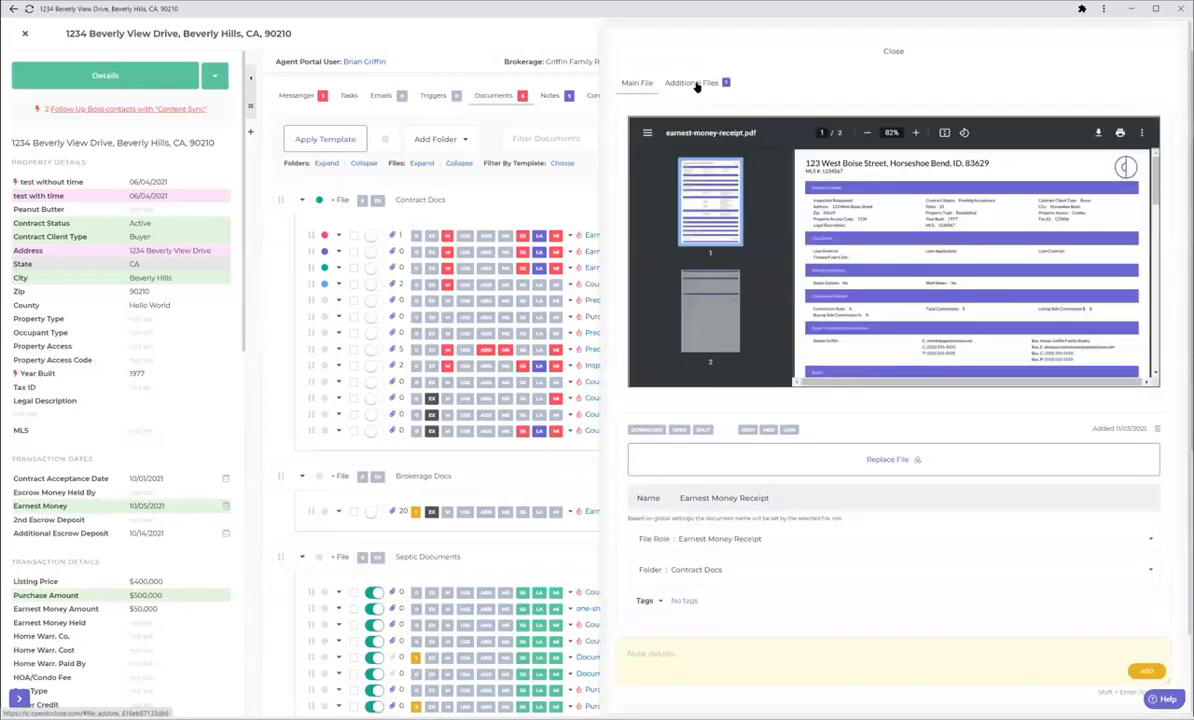
{"action": "left_click", "coordinate": [697, 84]}
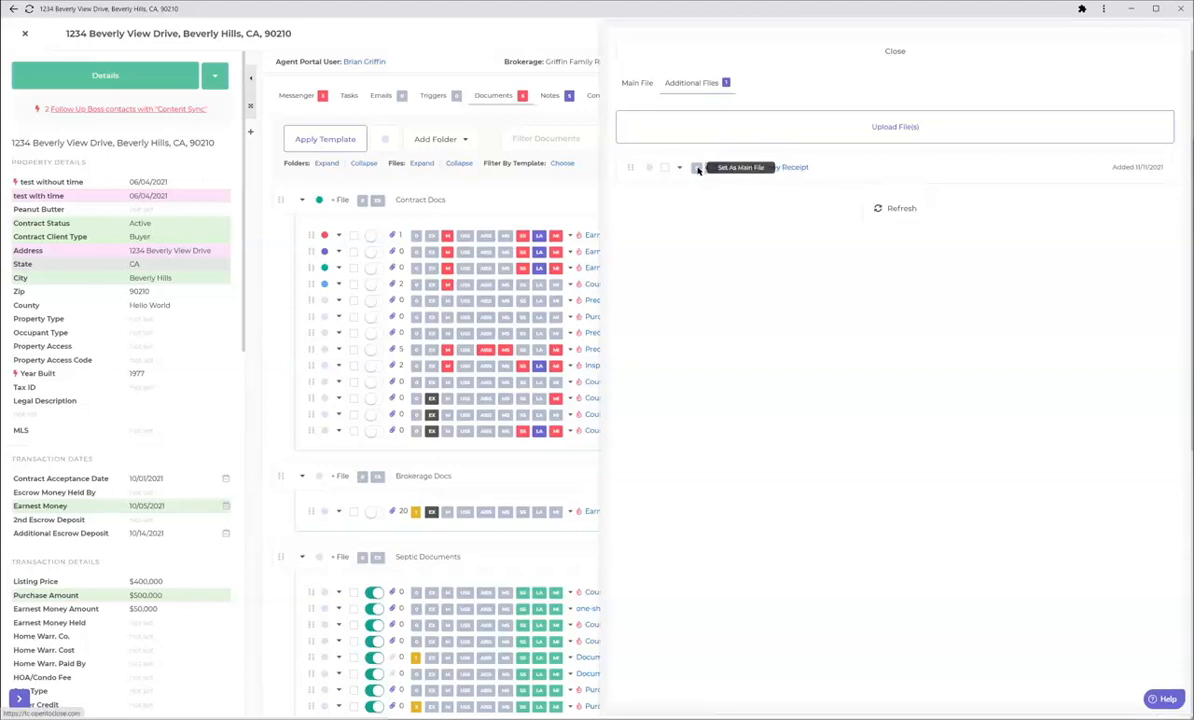
{"action": "left_click", "coordinate": [648, 87]}
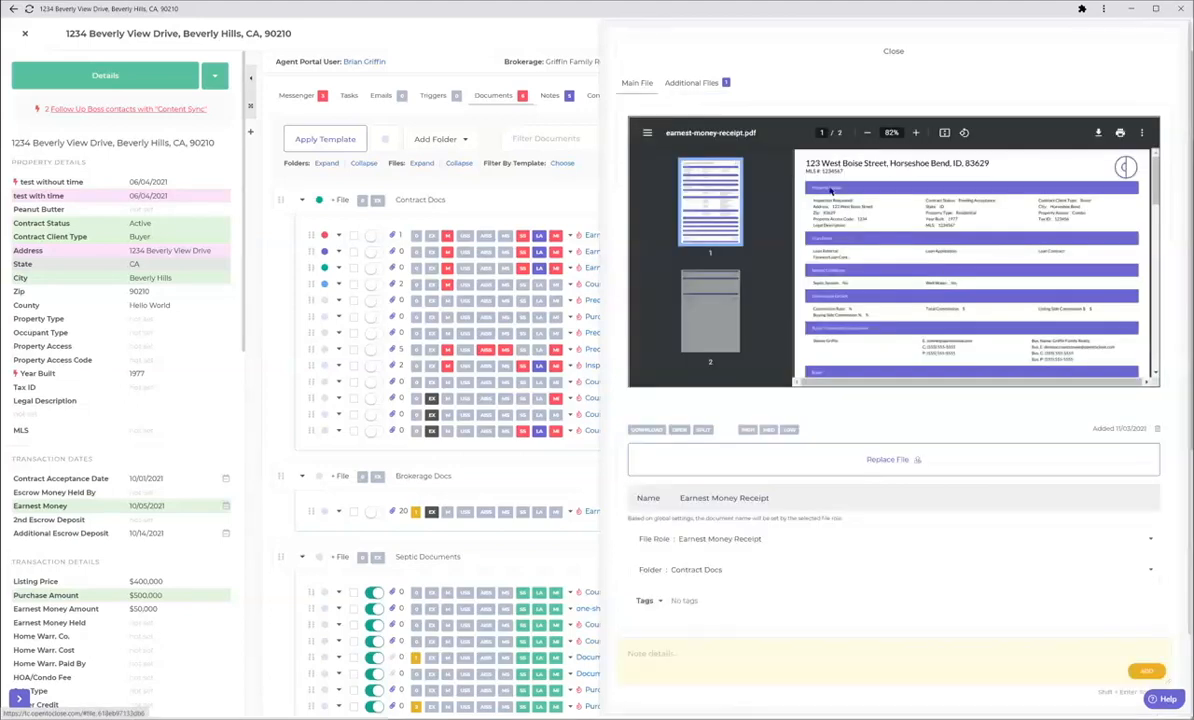
{"action": "left_click", "coordinate": [691, 83]}
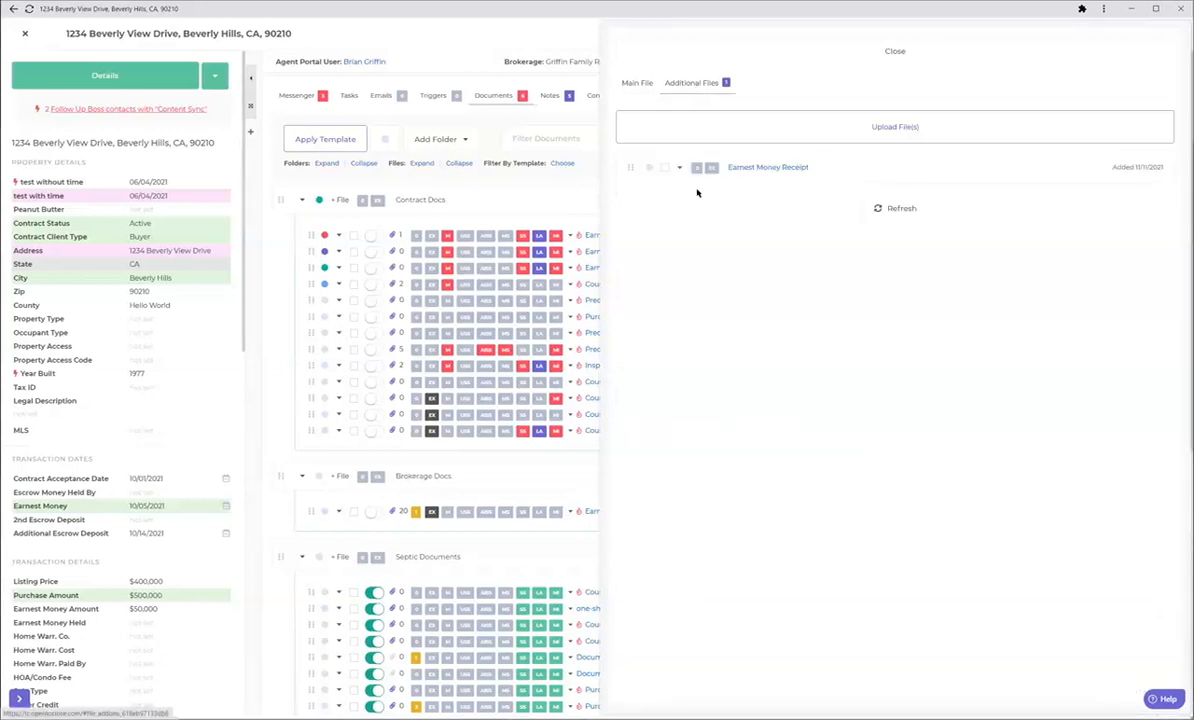
{"action": "left_click", "coordinate": [697, 168]}
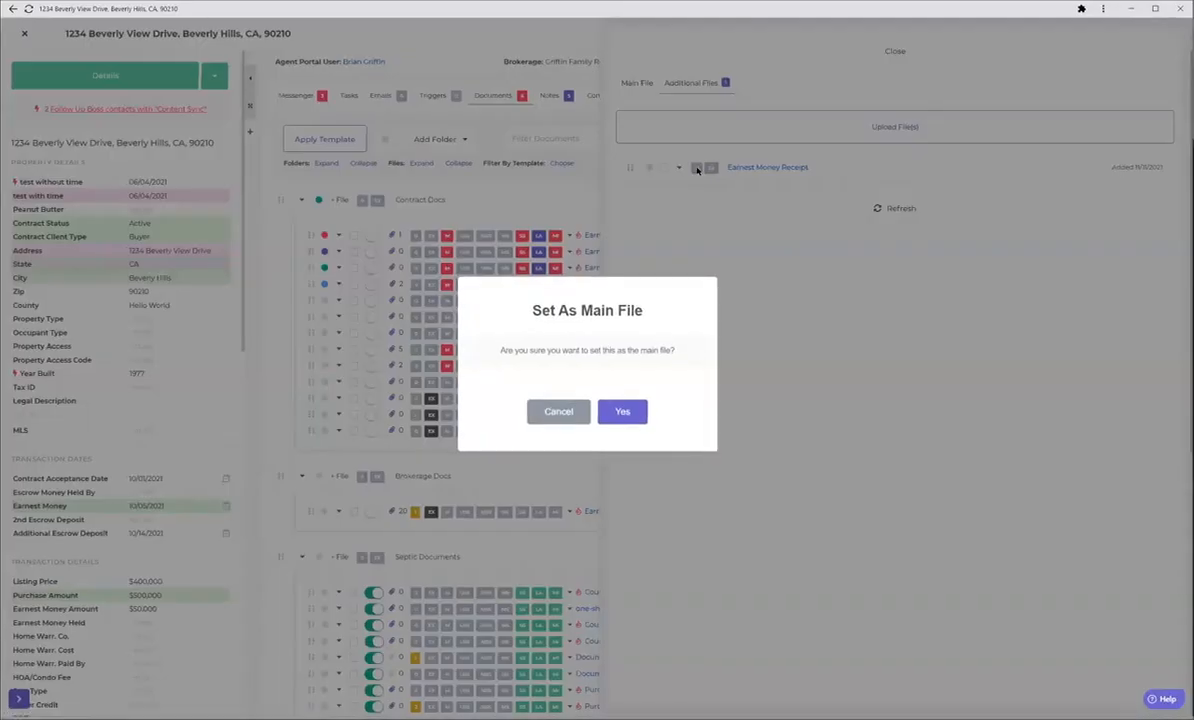
{"action": "left_click", "coordinate": [619, 418]}
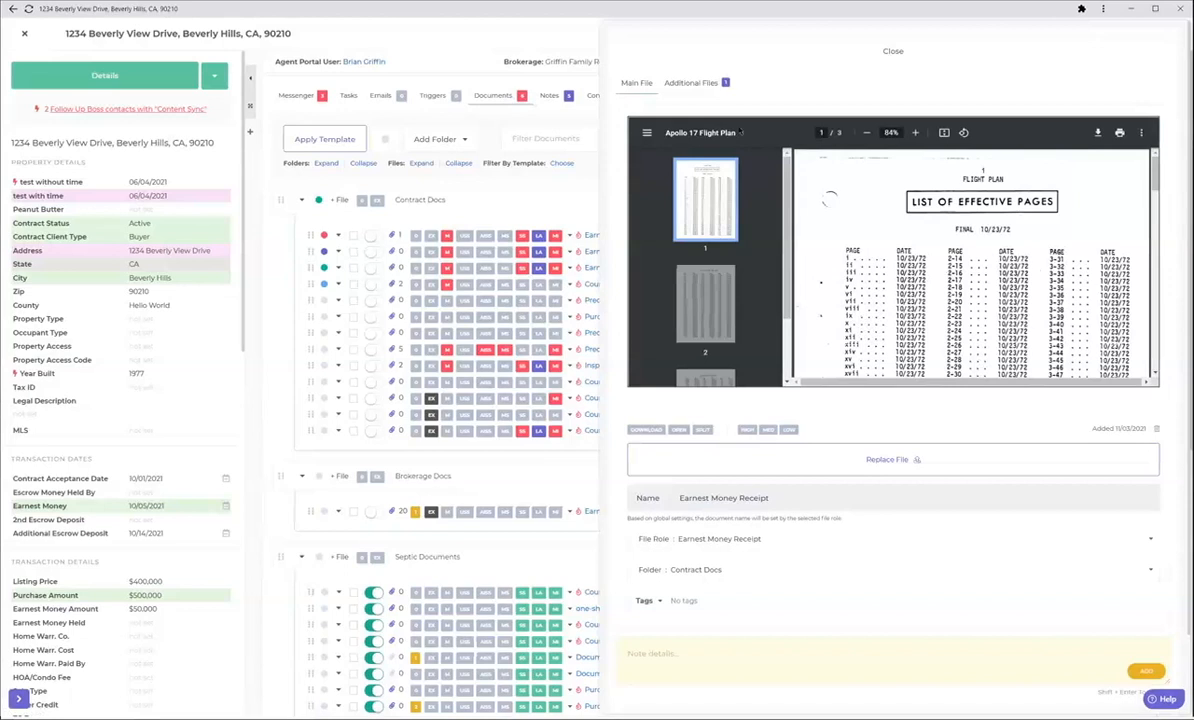
Preview the file listed under the Earnest Money Receipt's additional files, and close the preview and the document details
{"action": "left_click", "coordinate": [701, 84]}
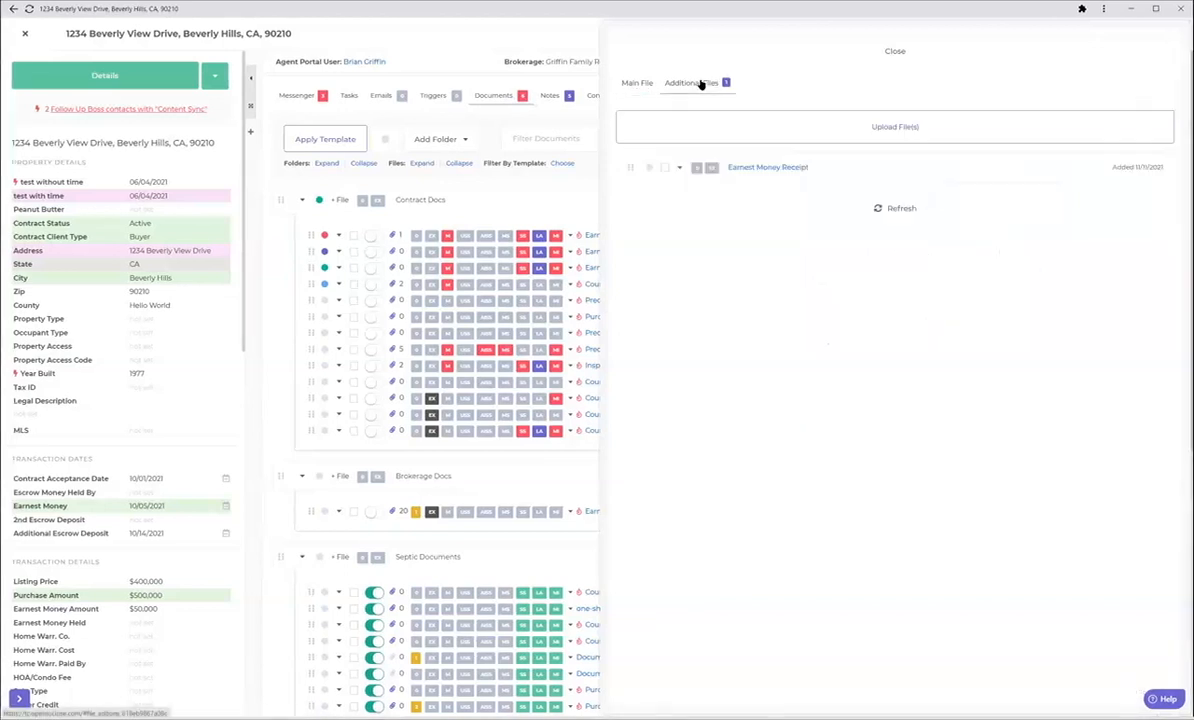
{"action": "left_click", "coordinate": [766, 168]}
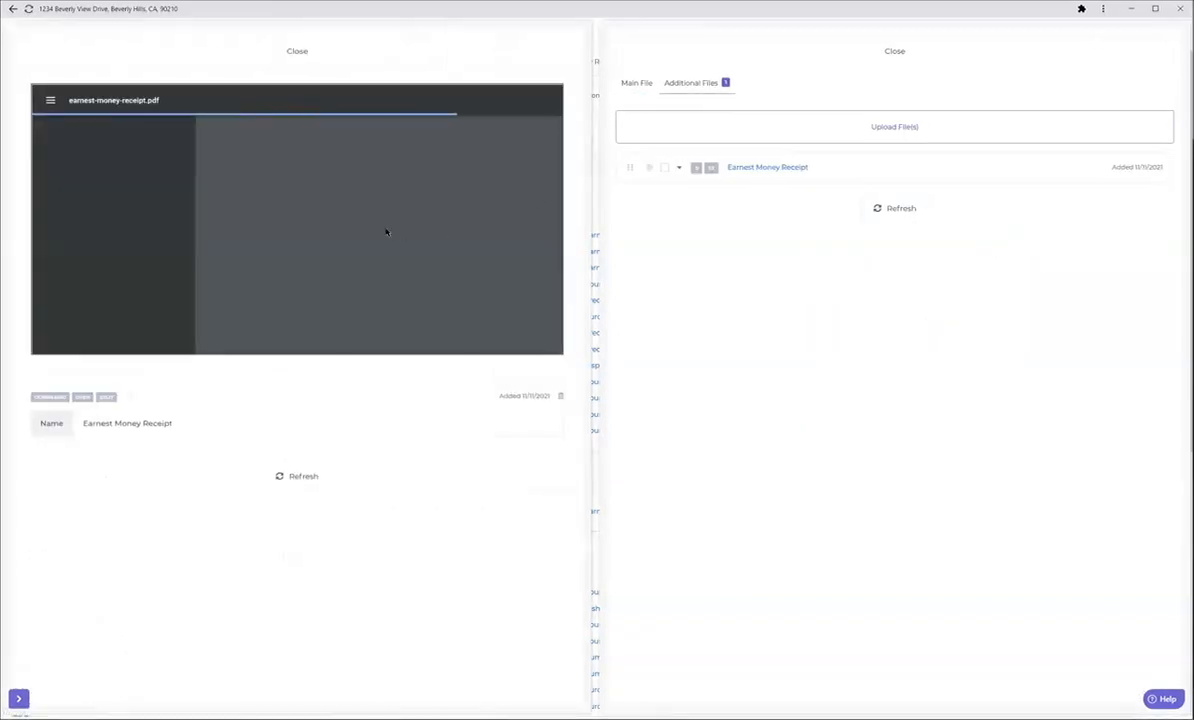
{"action": "left_click", "coordinate": [297, 52]}
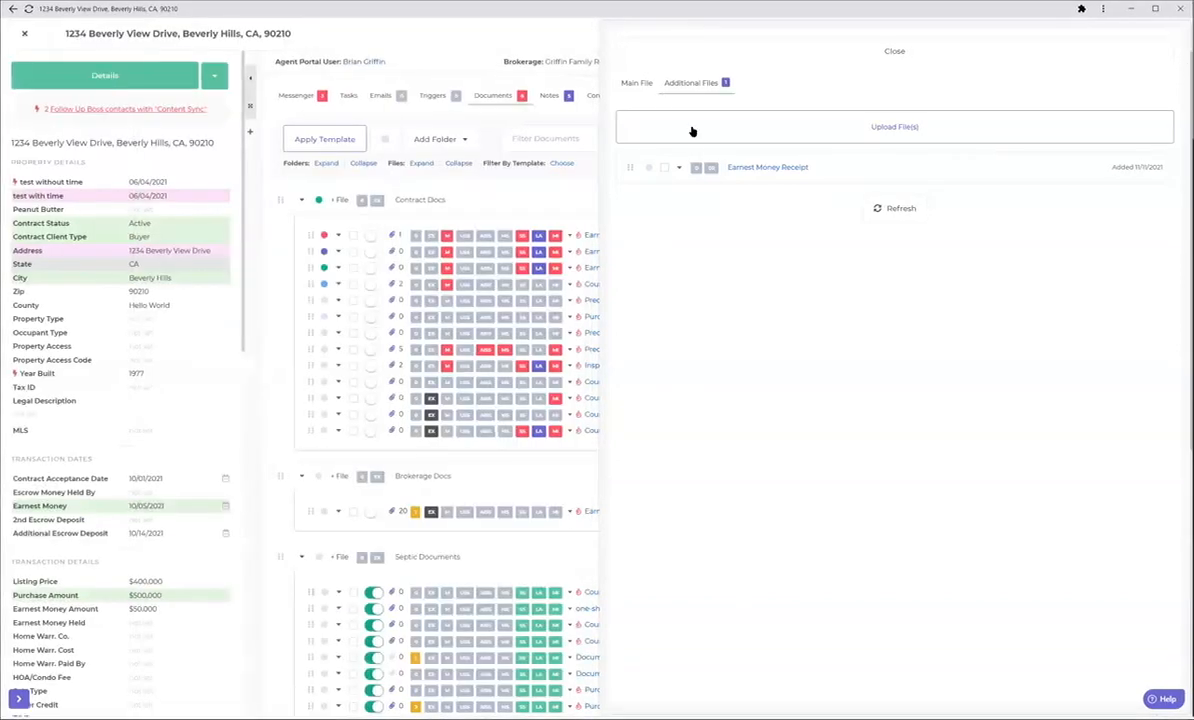
{"action": "left_click", "coordinate": [395, 292]}
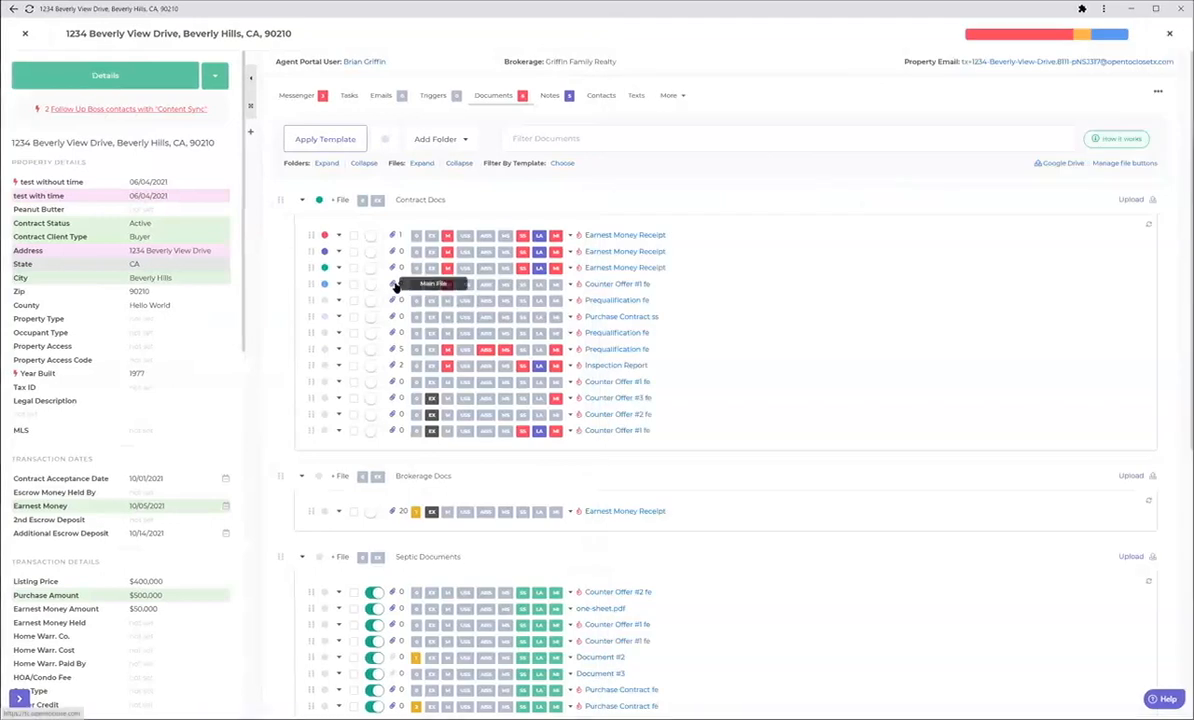
Move the first two additional files of the Prequalification fe document with five attachments under the parent file Counter Offer #1 fe
{"action": "left_click", "coordinate": [397, 346]}
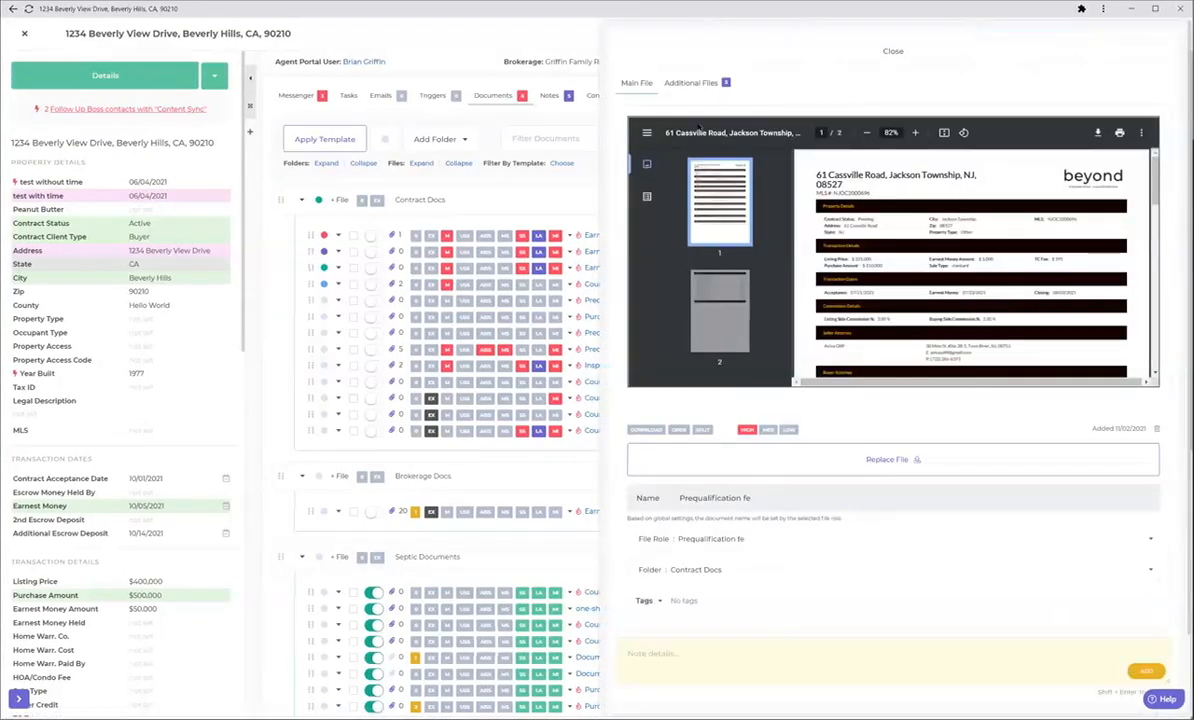
{"action": "left_click", "coordinate": [695, 83]}
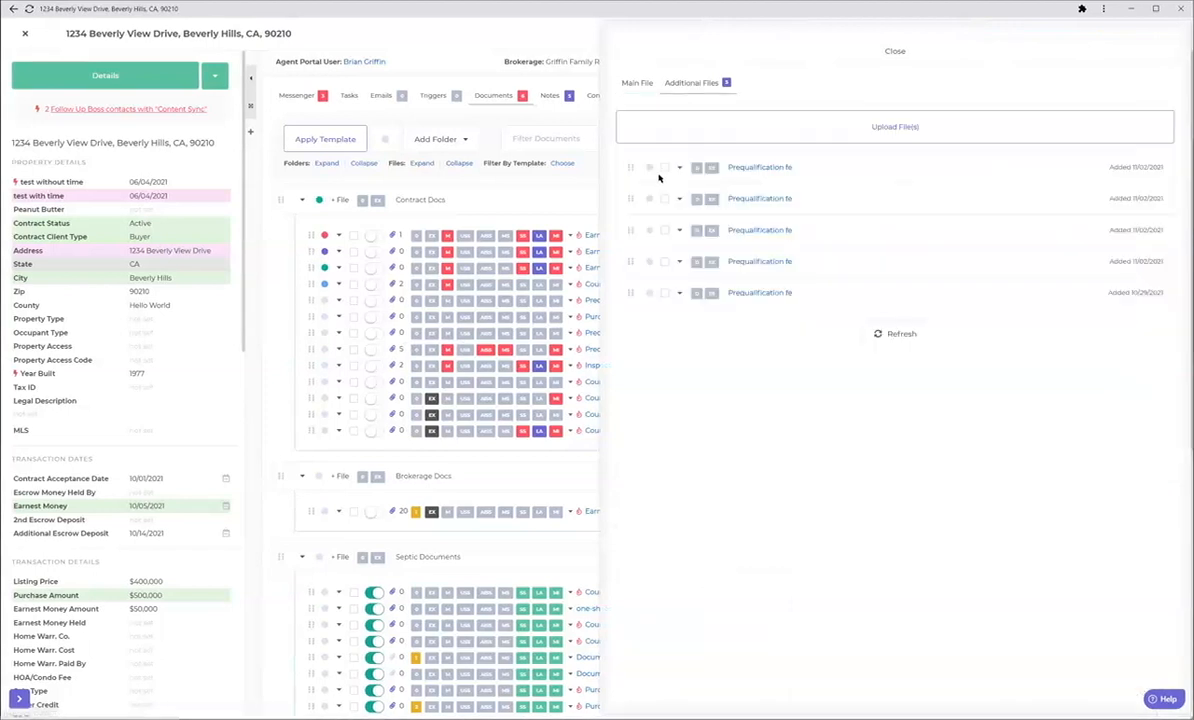
{"action": "left_click", "coordinate": [664, 198]}
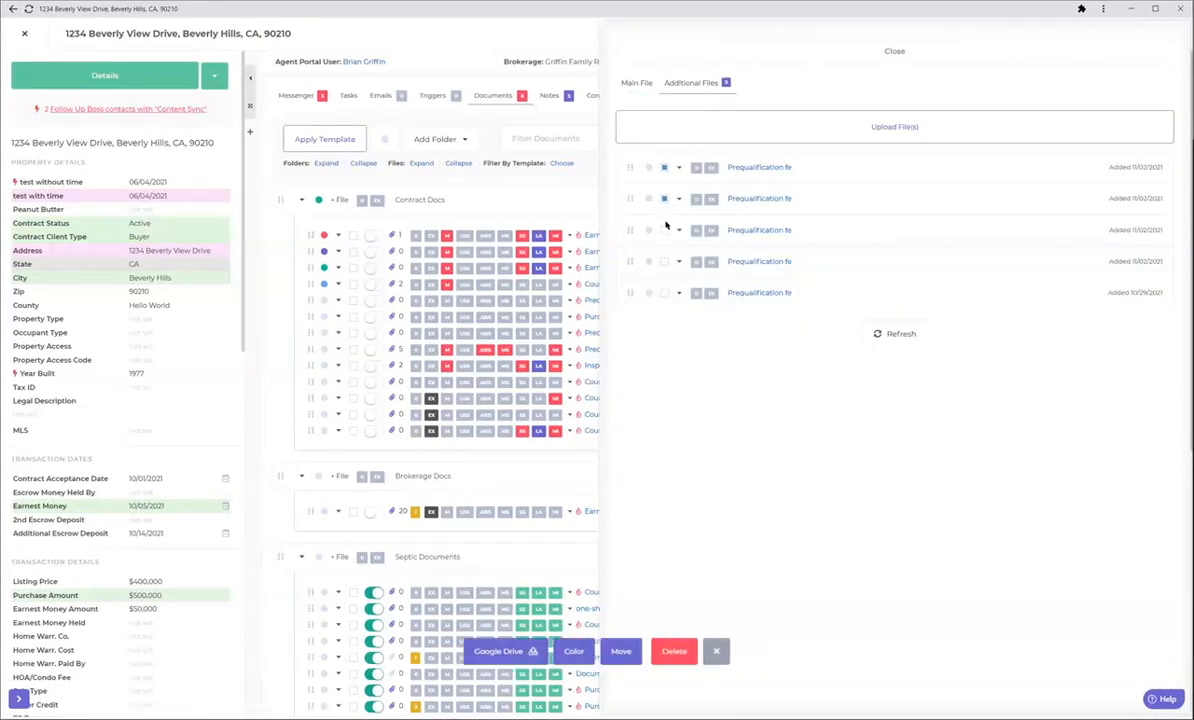
{"action": "left_click", "coordinate": [621, 652]}
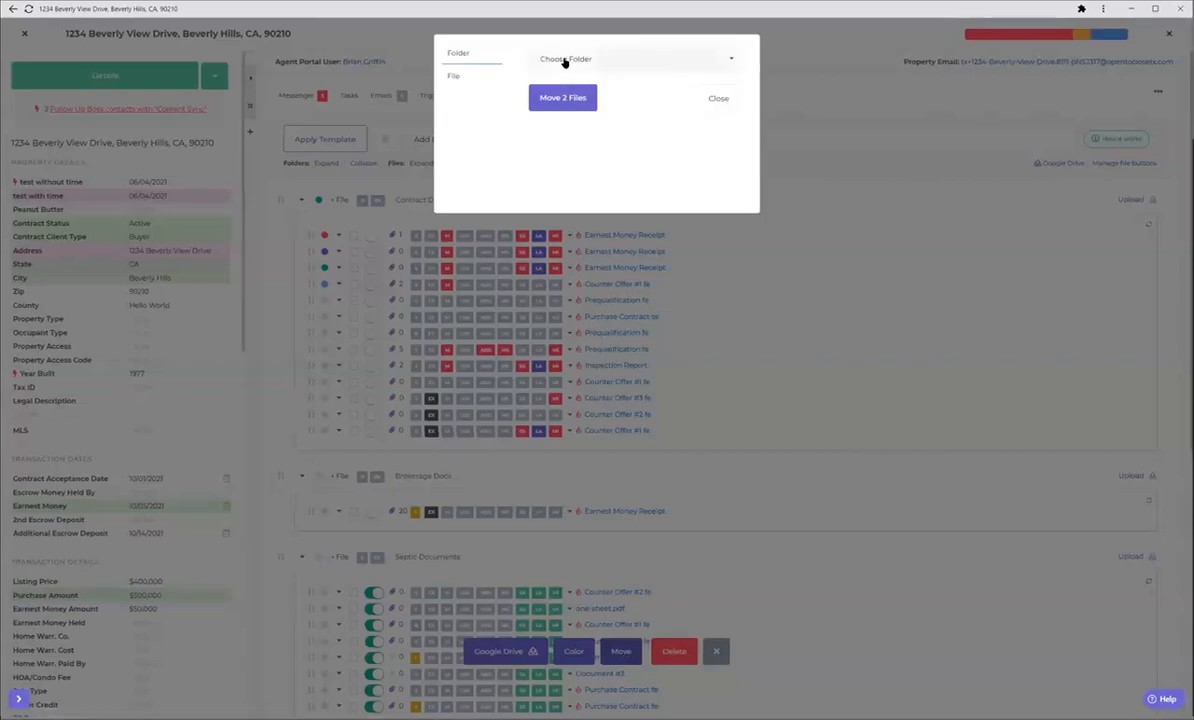
{"action": "left_click", "coordinate": [564, 60]}
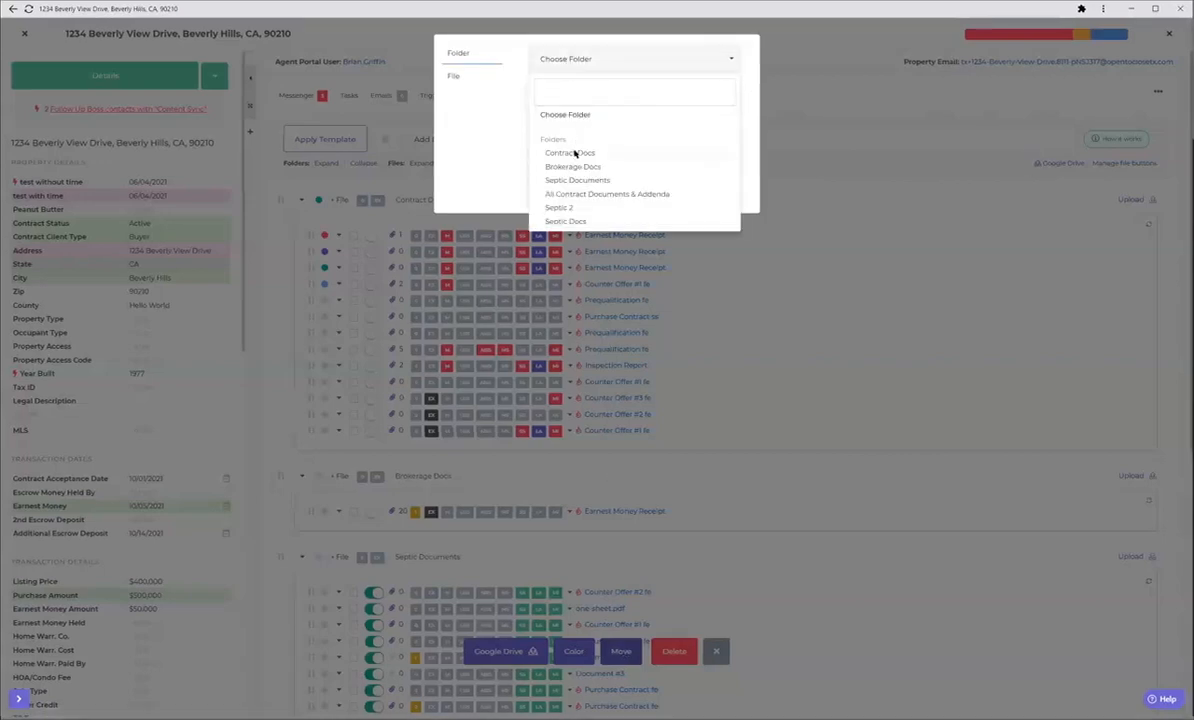
{"action": "left_click", "coordinate": [478, 88]}
{"action": "left_click", "coordinate": [459, 78]}
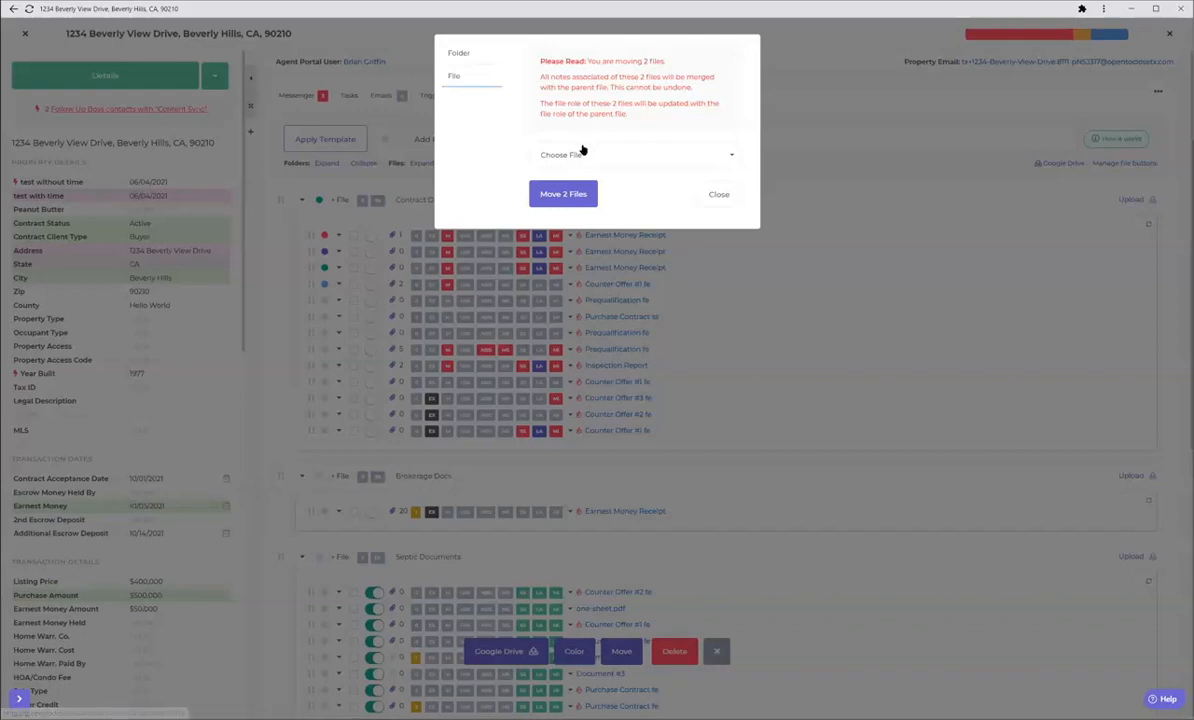
{"action": "left_click", "coordinate": [583, 152]}
{"action": "left_click", "coordinate": [590, 250]}
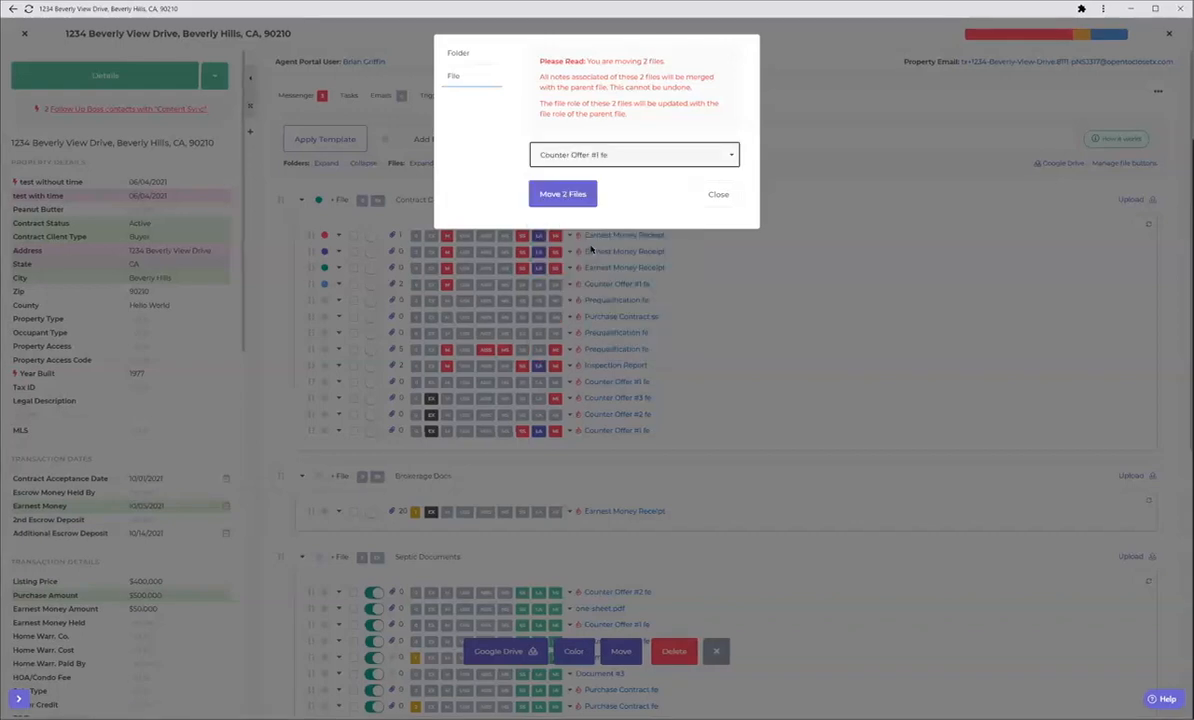
{"action": "left_click", "coordinate": [576, 194]}
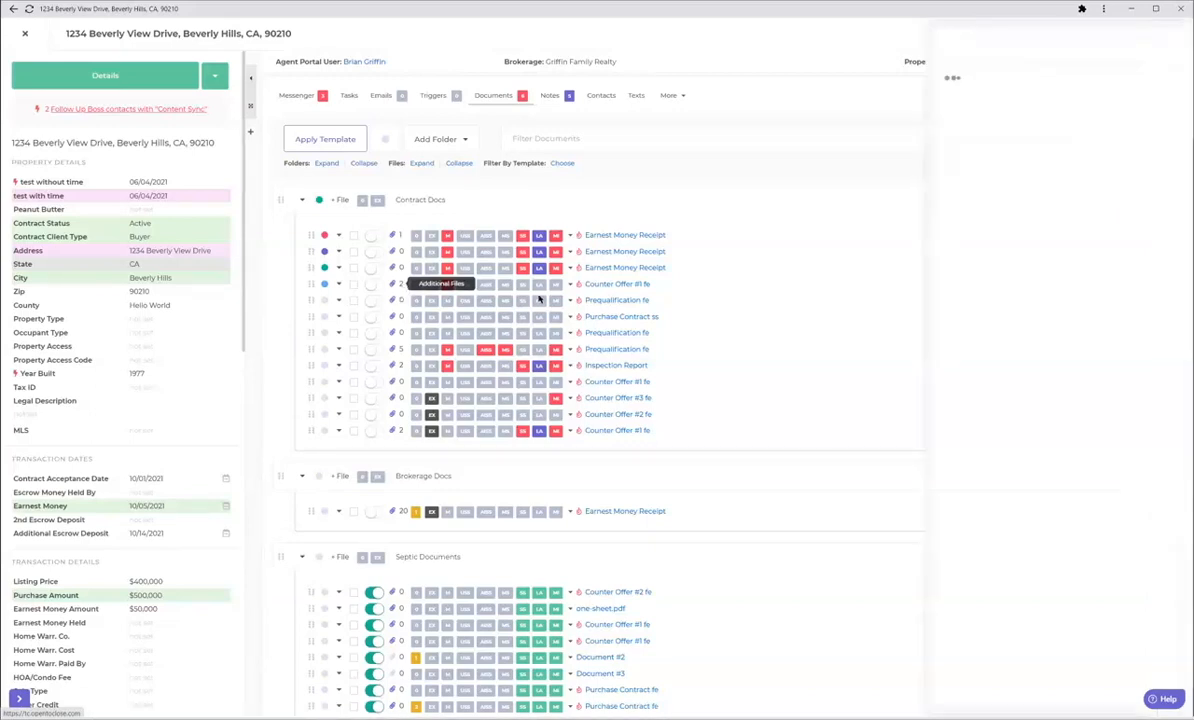
View the additional files of the blue-marked Counter Offer #1 fe in Contract Docs and the actions available for its first file
{"action": "left_click", "coordinate": [400, 287]}
{"action": "left_click", "coordinate": [692, 84]}
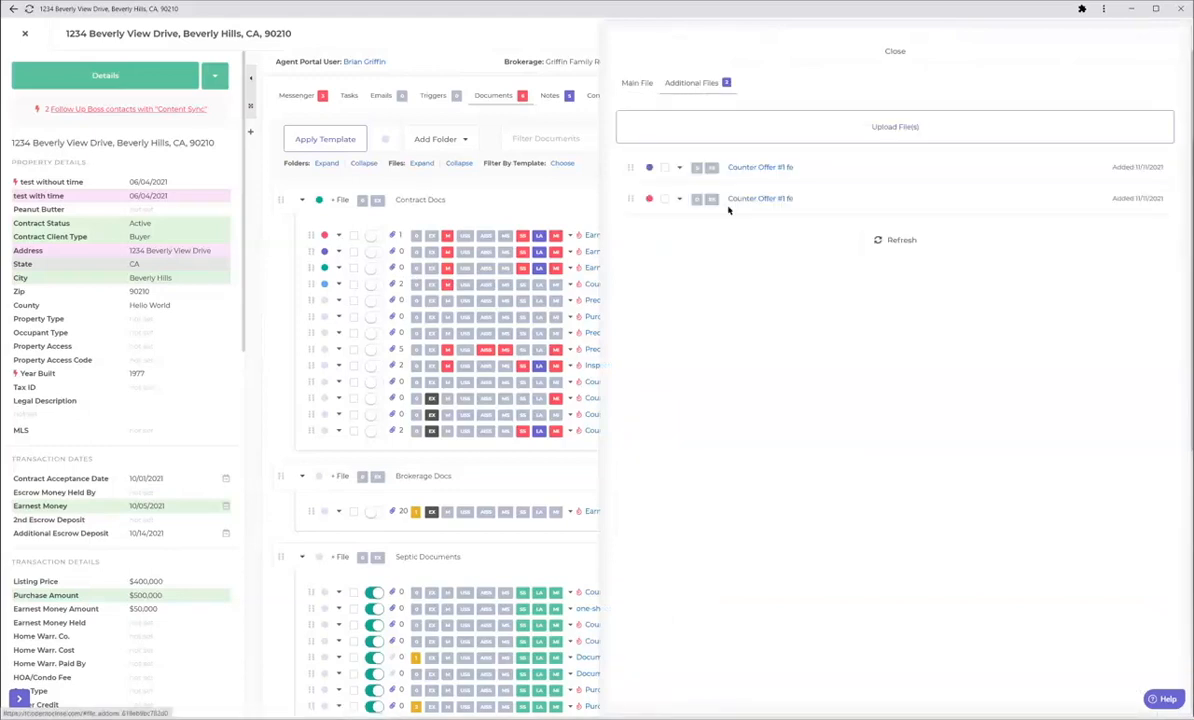
{"action": "left_click", "coordinate": [680, 169]}
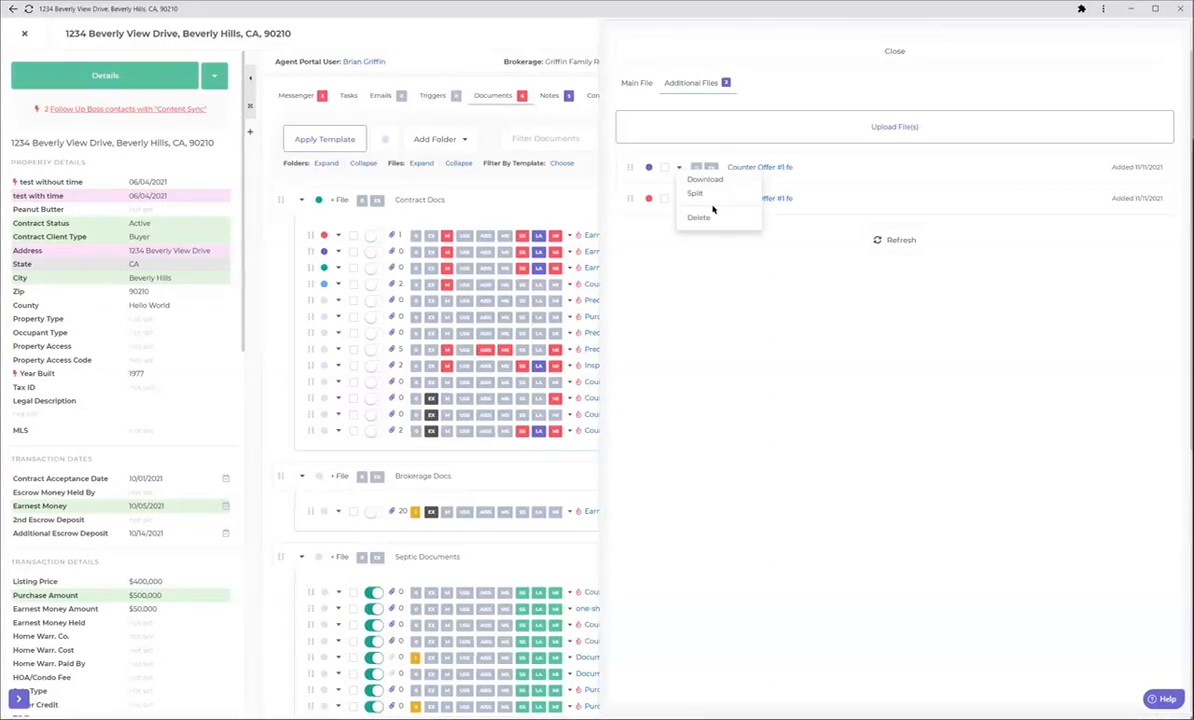
{"action": "left_click", "coordinate": [743, 55]}
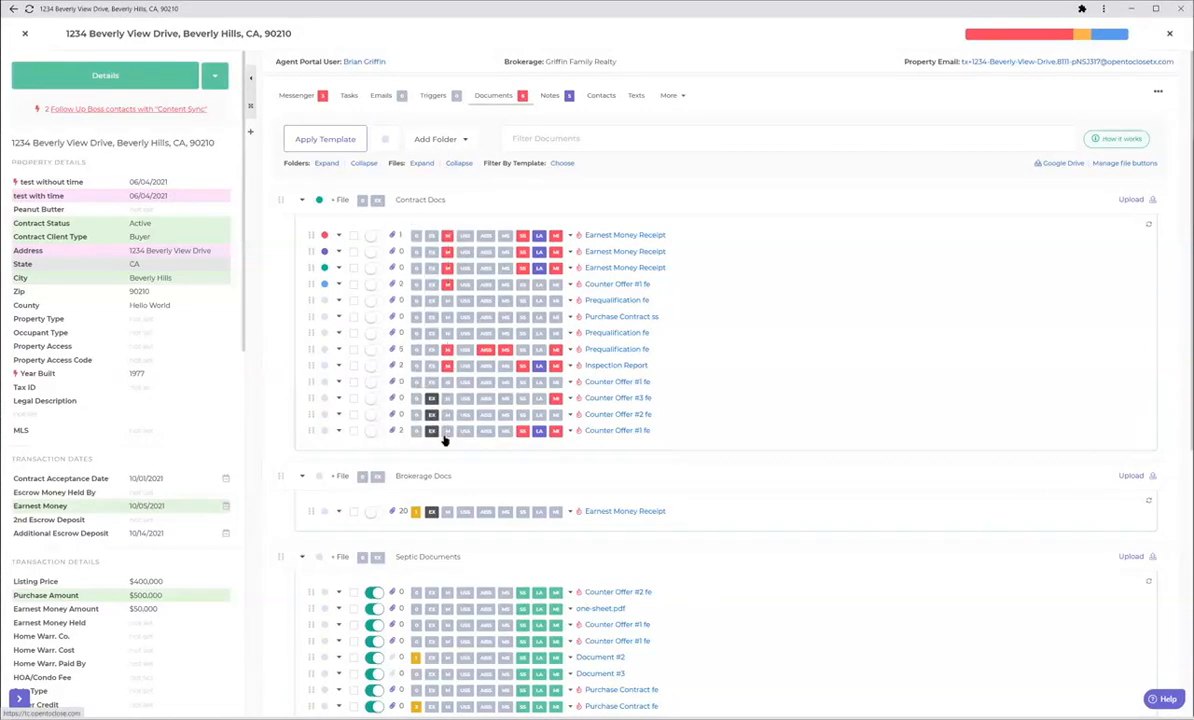
Leave the property record and open the organization's default settings in Global Settings
{"action": "left_click", "coordinate": [401, 348]}
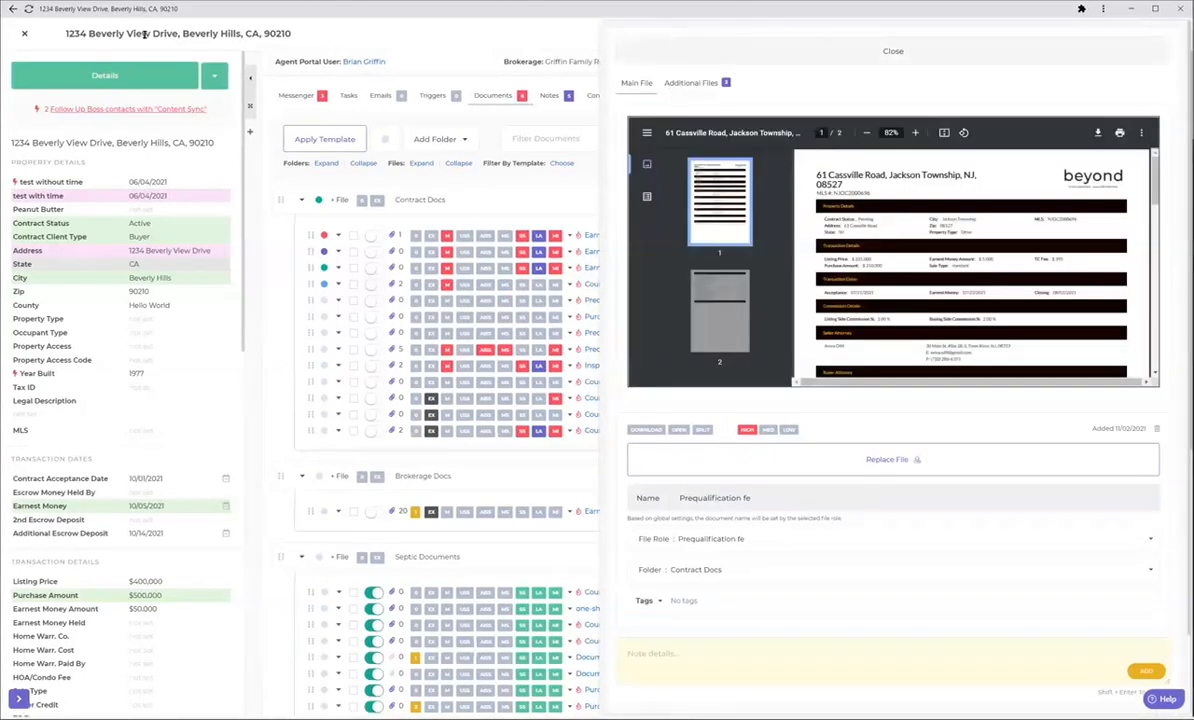
{"action": "left_click", "coordinate": [174, 34]}
{"action": "left_click", "coordinate": [23, 34]}
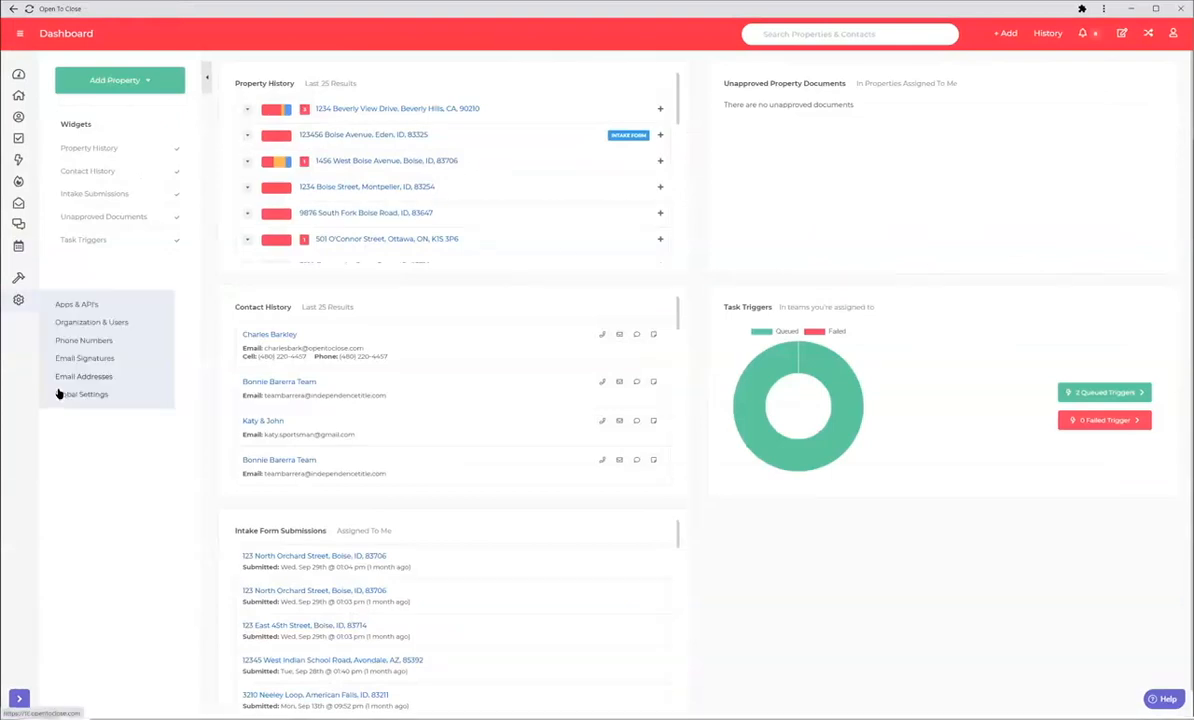
{"action": "left_click", "coordinate": [59, 394]}
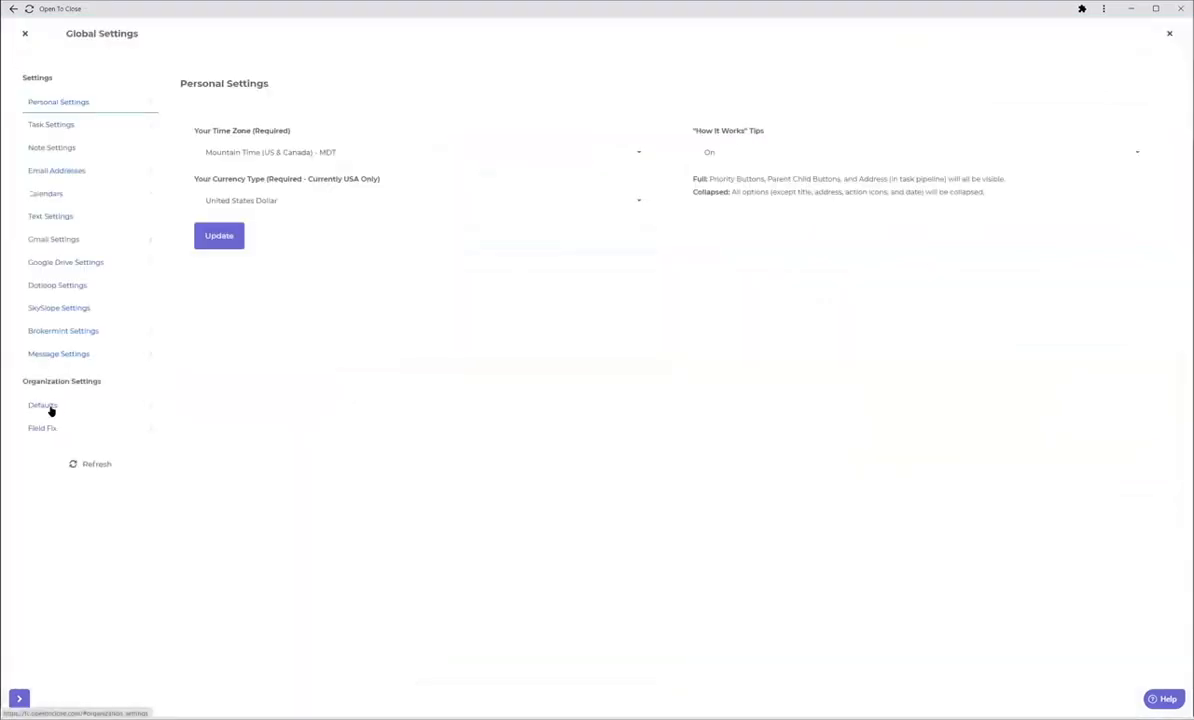
{"action": "left_click", "coordinate": [46, 406]}
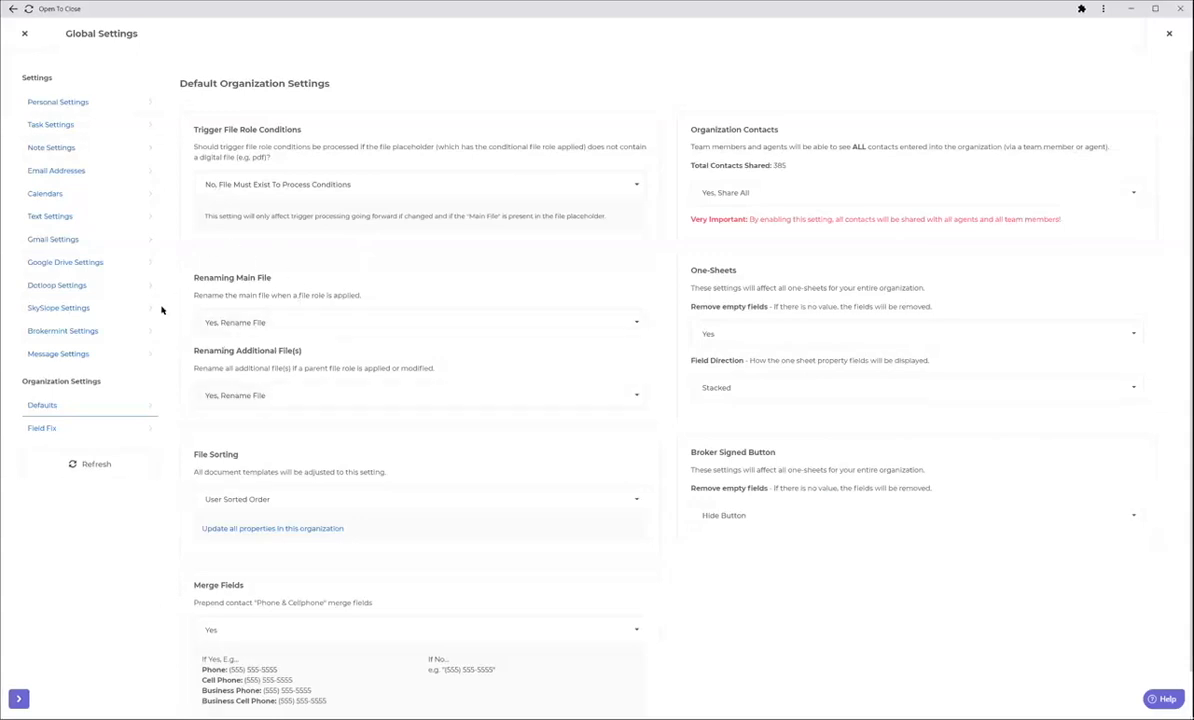
Examine the choices for renaming the main file, renaming additional files and processing trigger file role conditions
{"action": "left_click", "coordinate": [359, 328]}
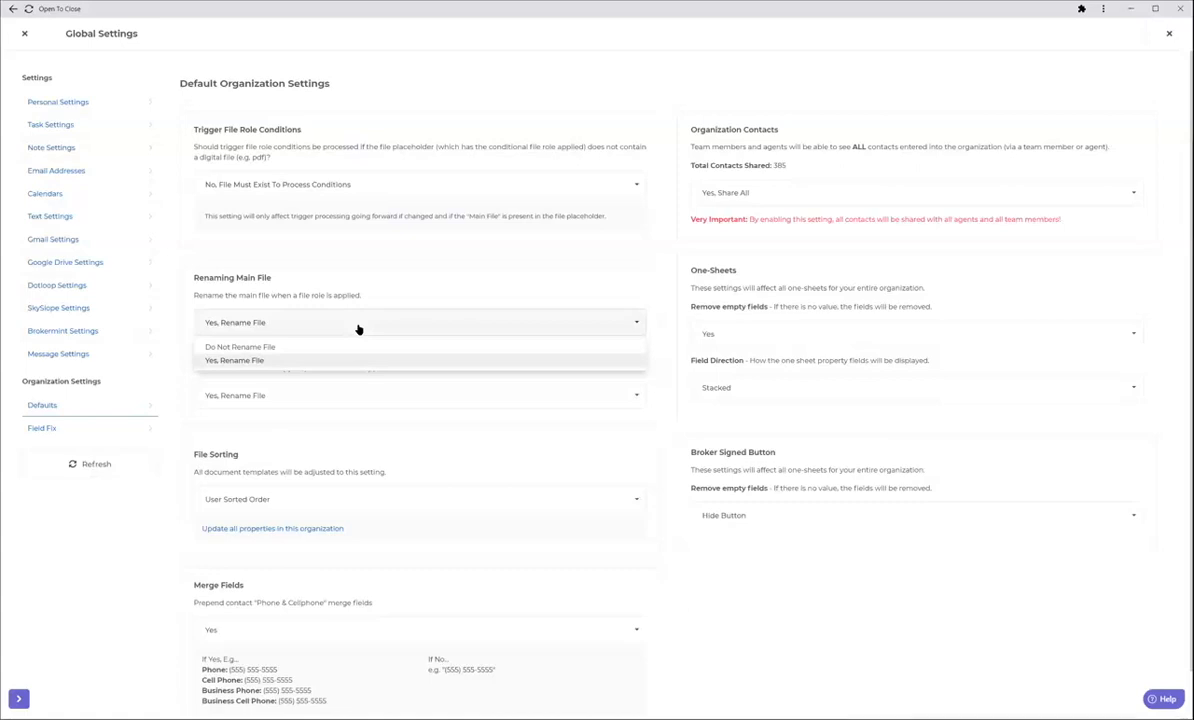
{"action": "left_click", "coordinate": [359, 328]}
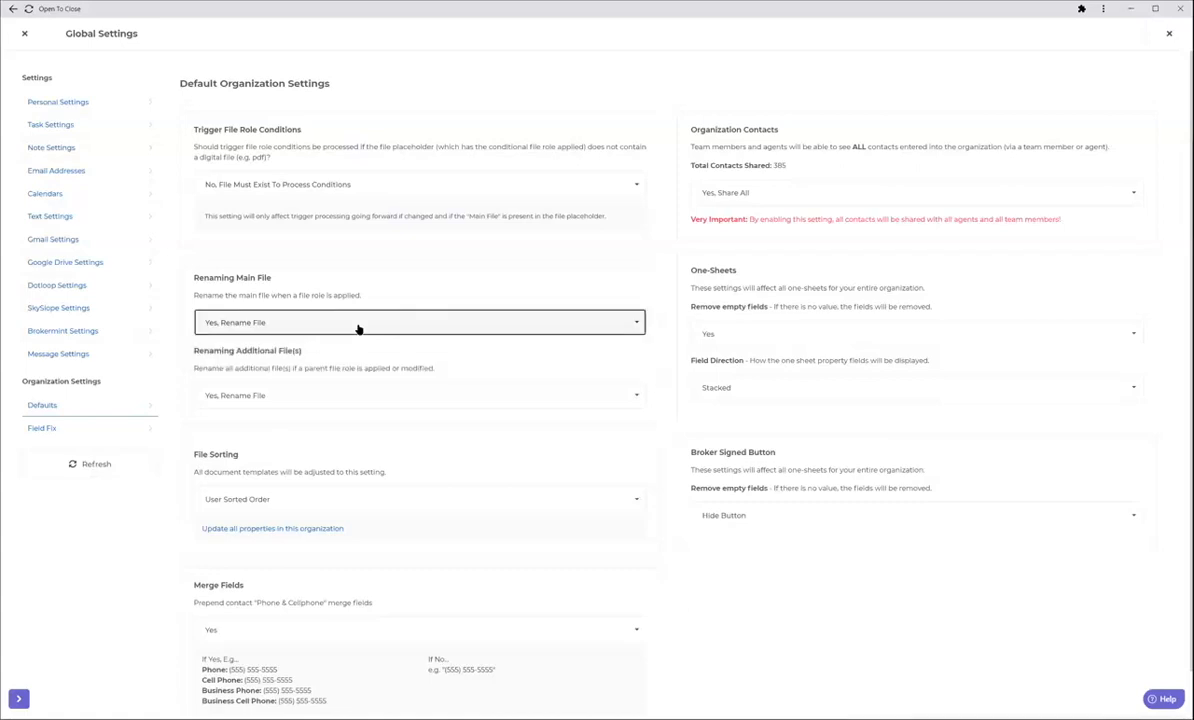
{"action": "left_click", "coordinate": [311, 397]}
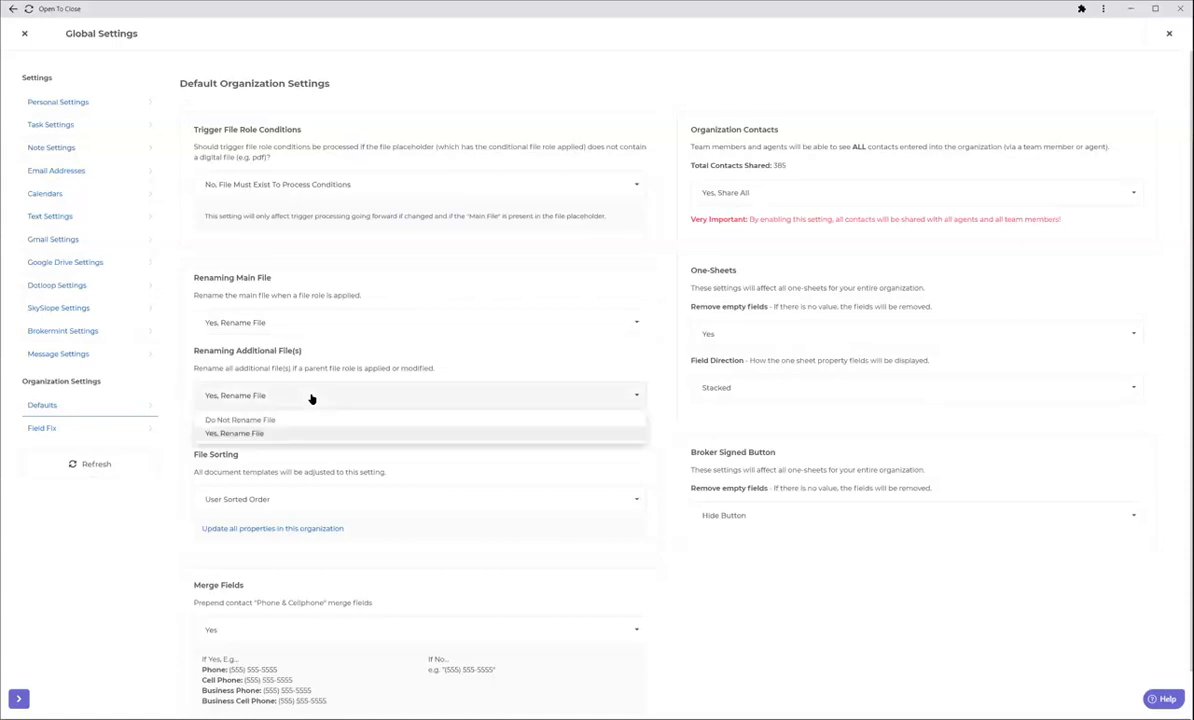
{"action": "left_click", "coordinate": [312, 397]}
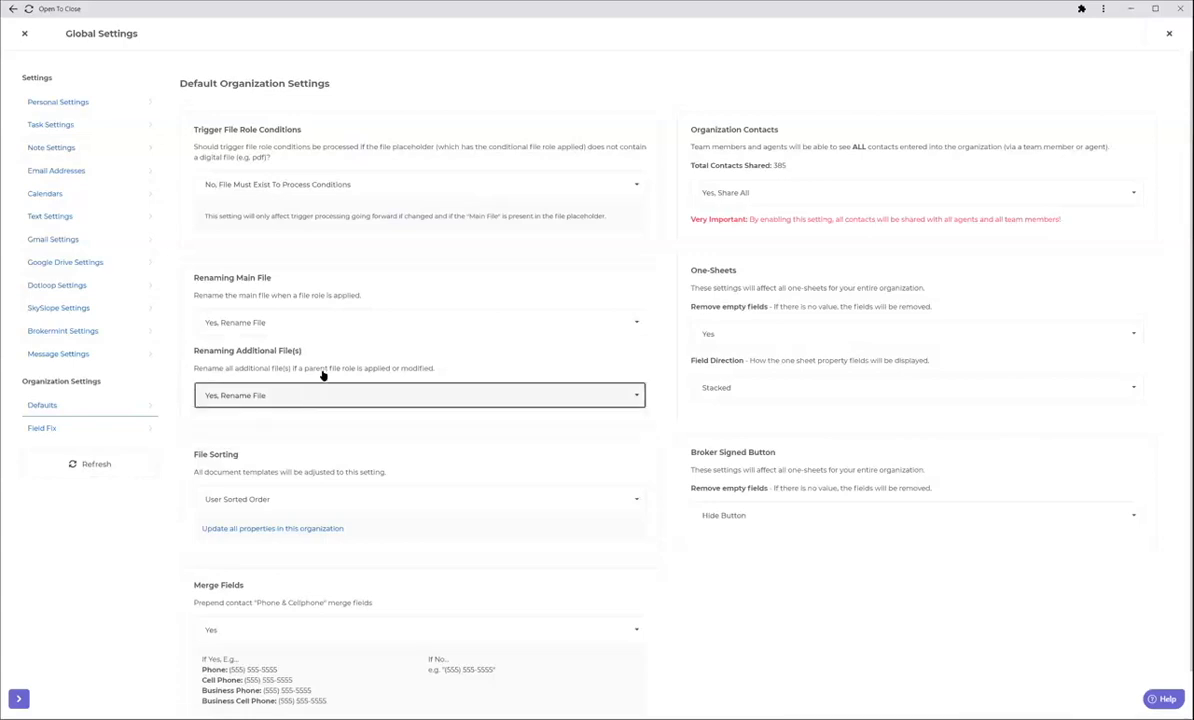
{"action": "left_click", "coordinate": [314, 184]}
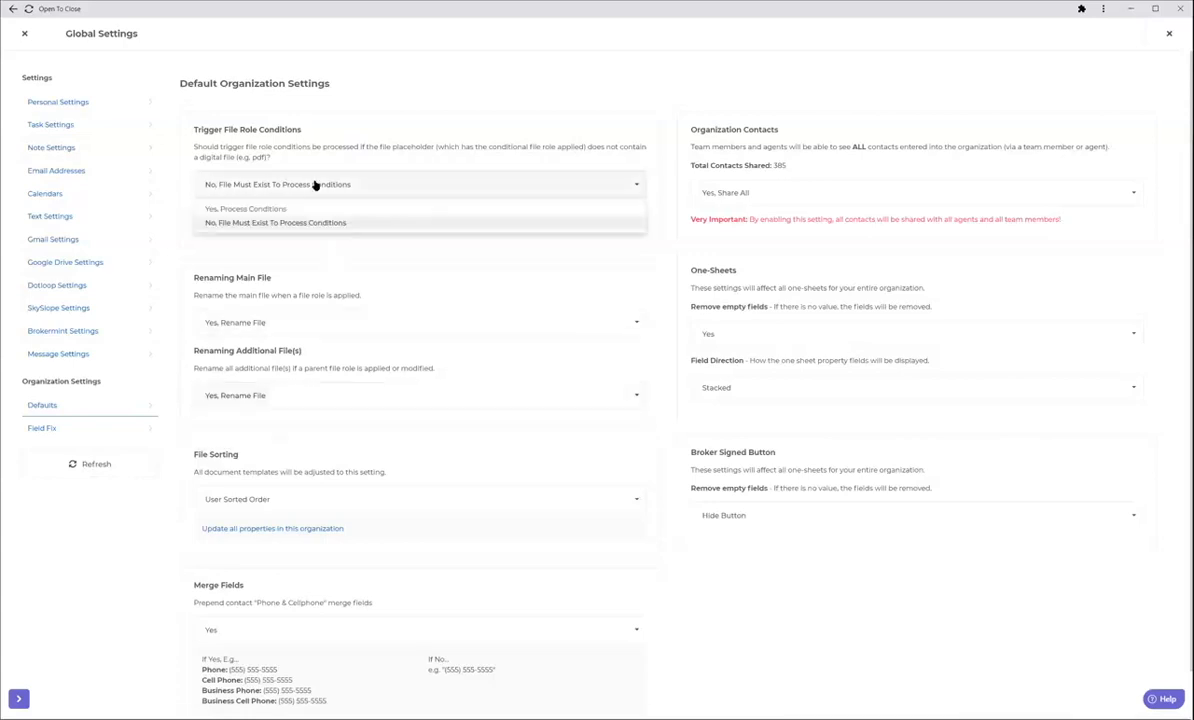
{"action": "left_click", "coordinate": [316, 185]}
{"action": "left_click", "coordinate": [289, 398]}
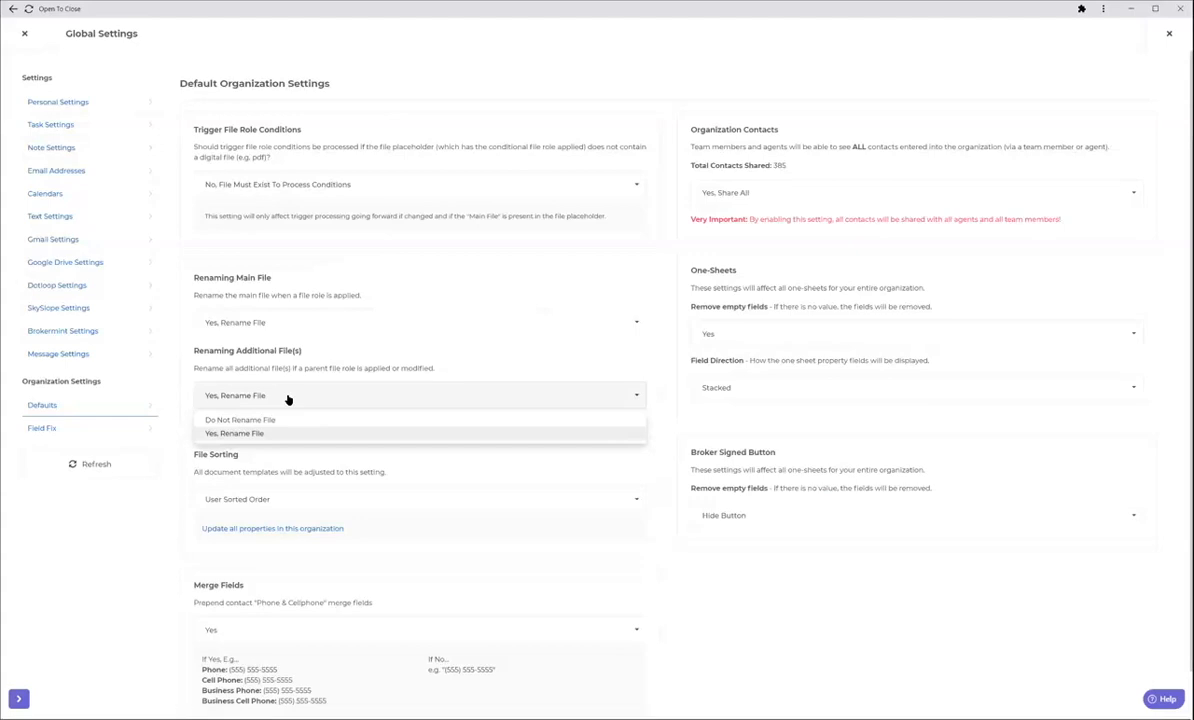
{"action": "left_click", "coordinate": [288, 399]}
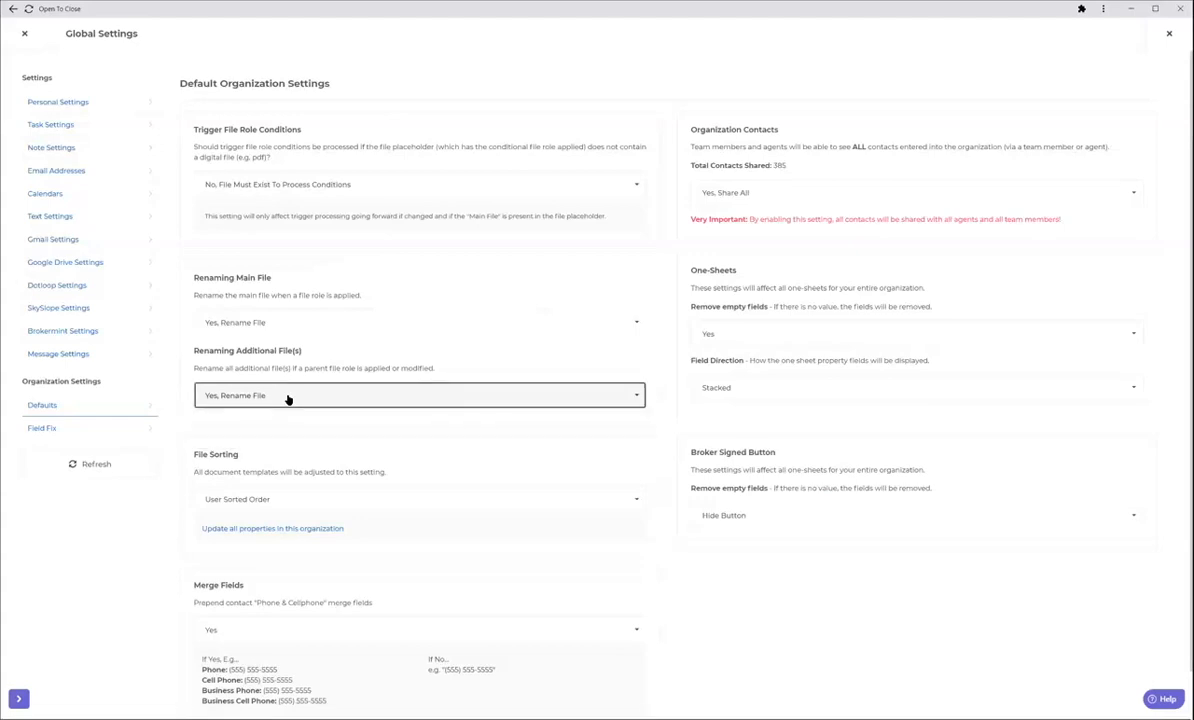
Examine the choices for file sorting and for the Broker Signed Button in the default organization settings
{"action": "left_click", "coordinate": [307, 496]}
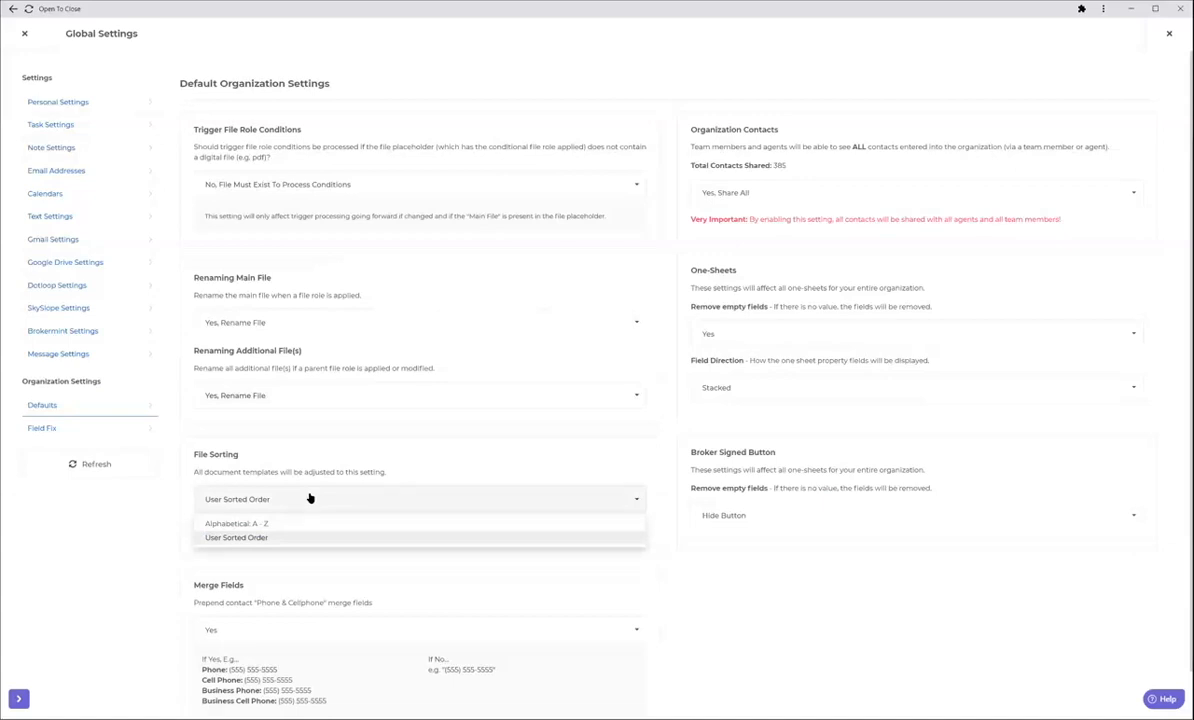
{"action": "left_click", "coordinate": [309, 496]}
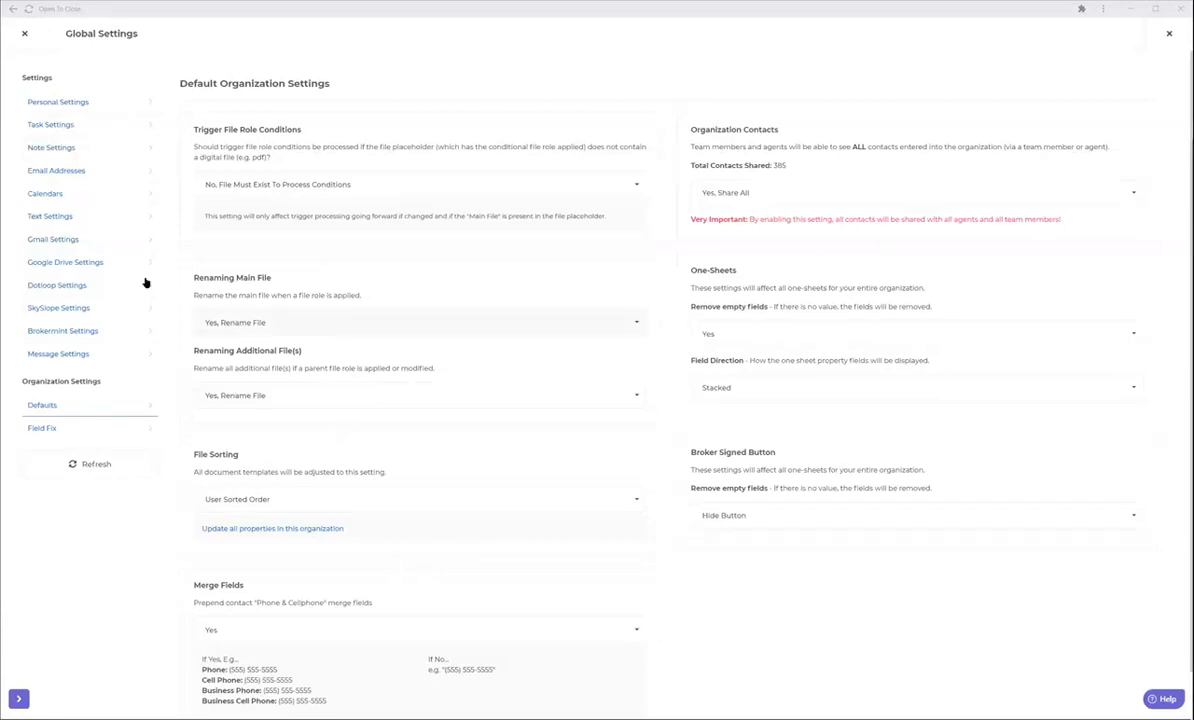
{"action": "left_click", "coordinate": [757, 520]}
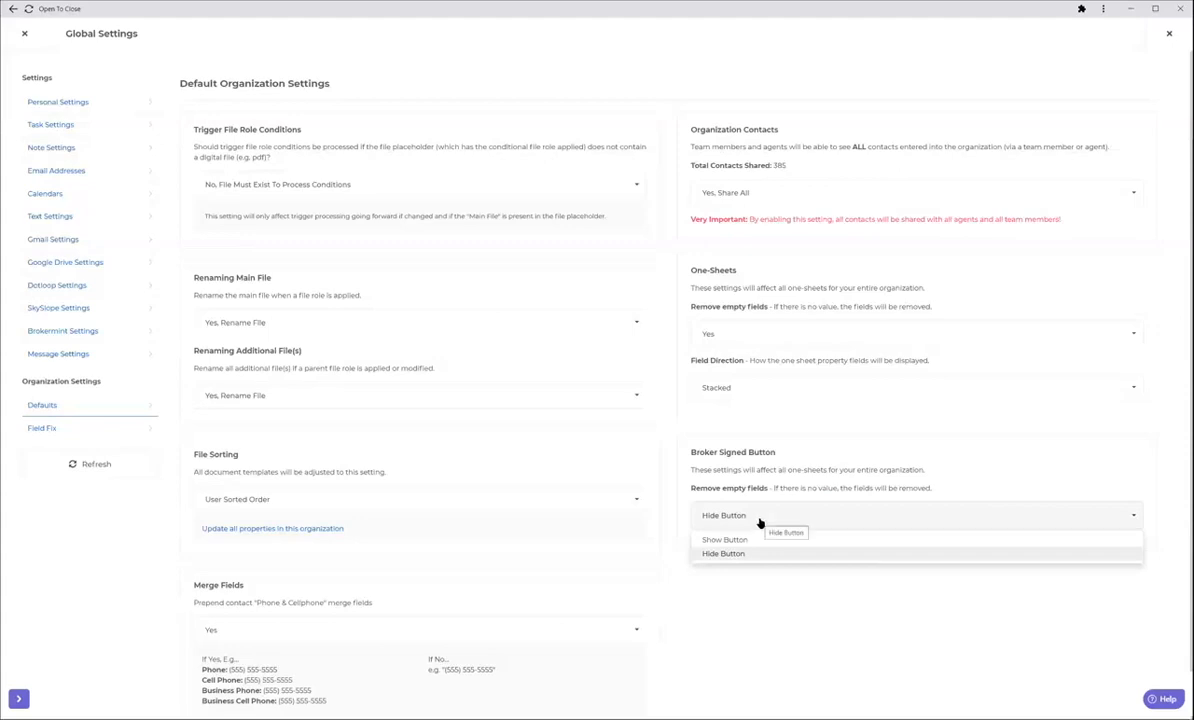
{"action": "left_click", "coordinate": [760, 523]}
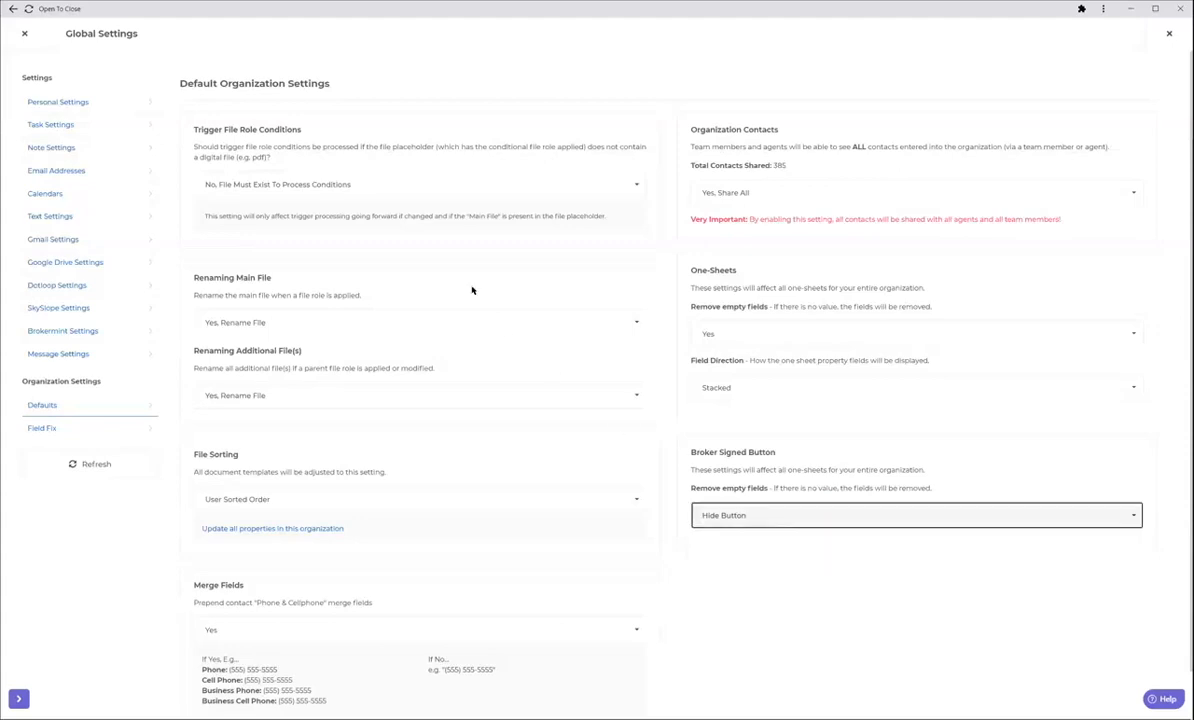
Leave the global settings for the property's documents, then collapse and re-expand the files of the Contract Docs folder
{"action": "left_click", "coordinate": [25, 37]}
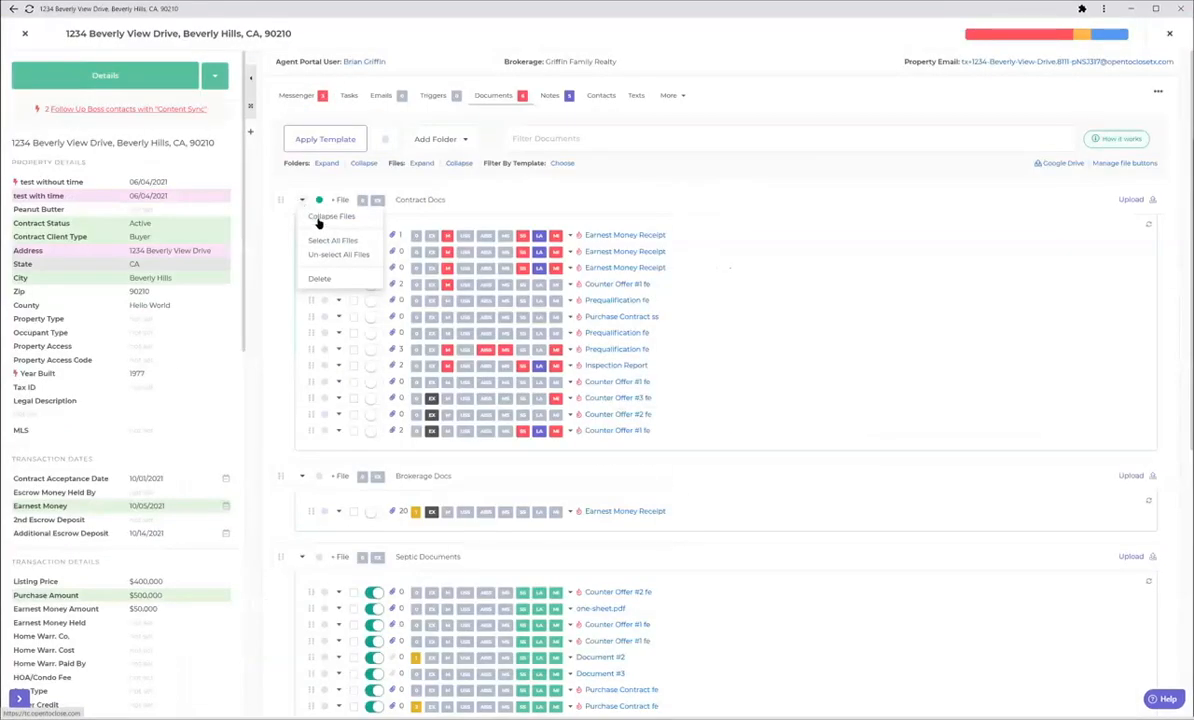
{"action": "left_click", "coordinate": [318, 219]}
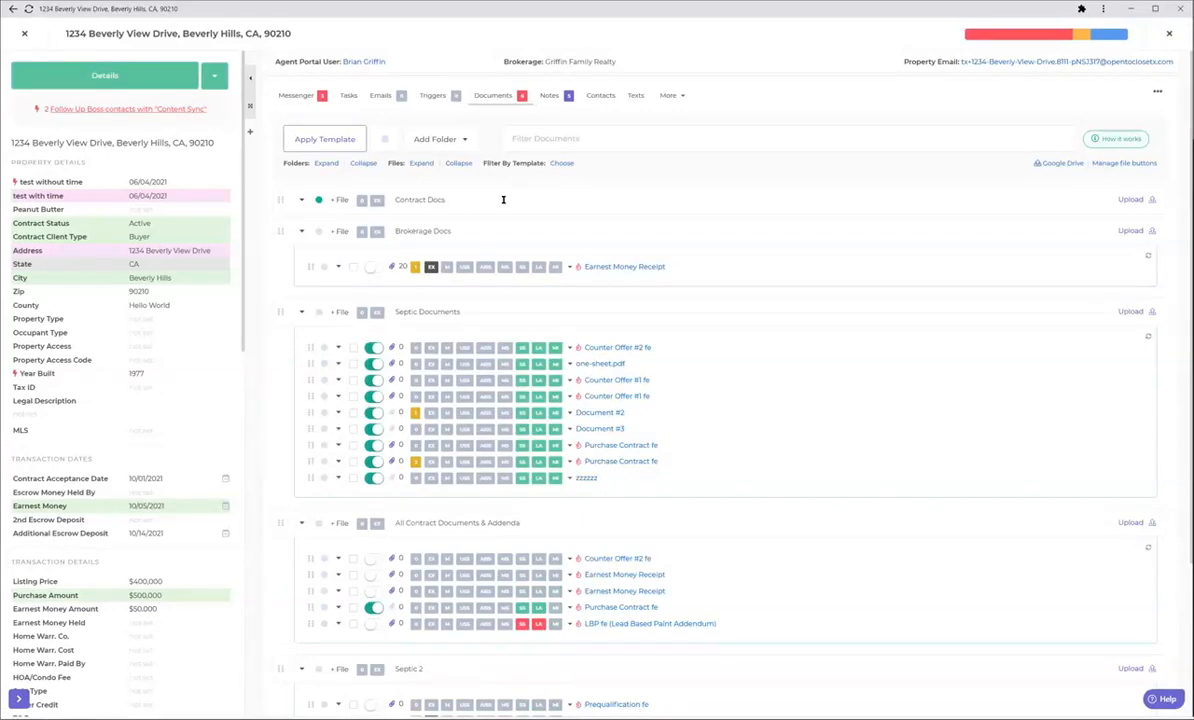
{"action": "left_click", "coordinate": [304, 200]}
{"action": "left_click", "coordinate": [316, 217]}
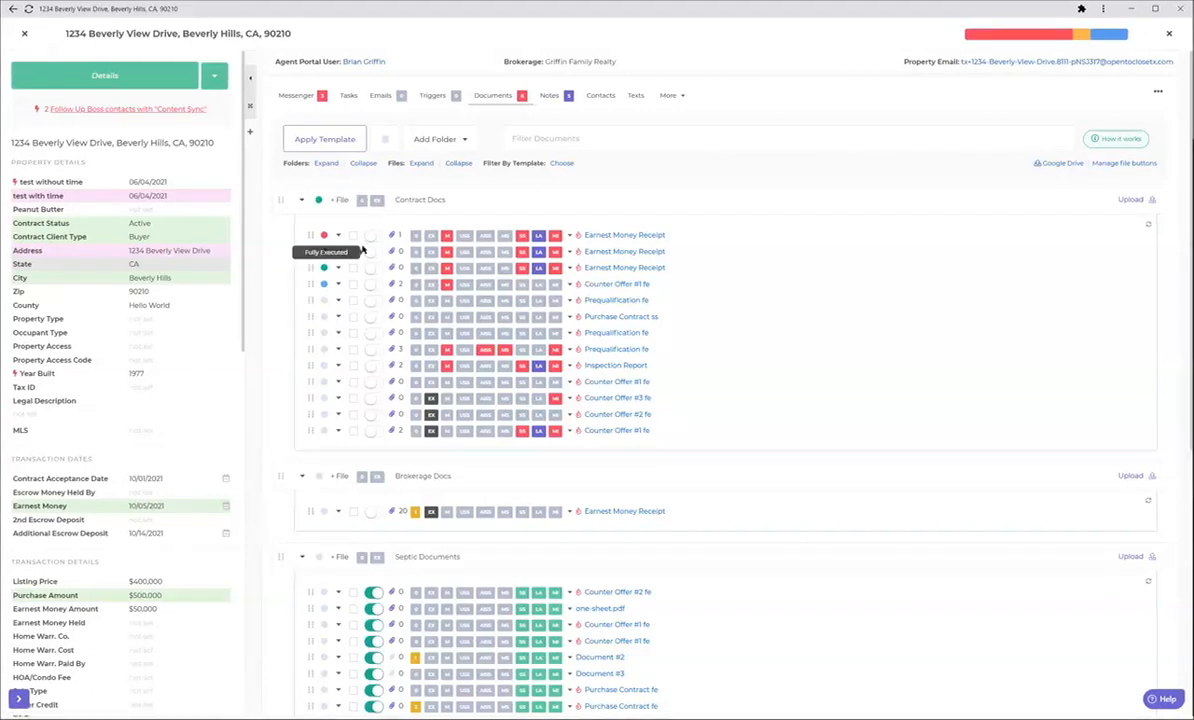
Collapse all document folders at once and expand them again
{"action": "left_click", "coordinate": [302, 201]}
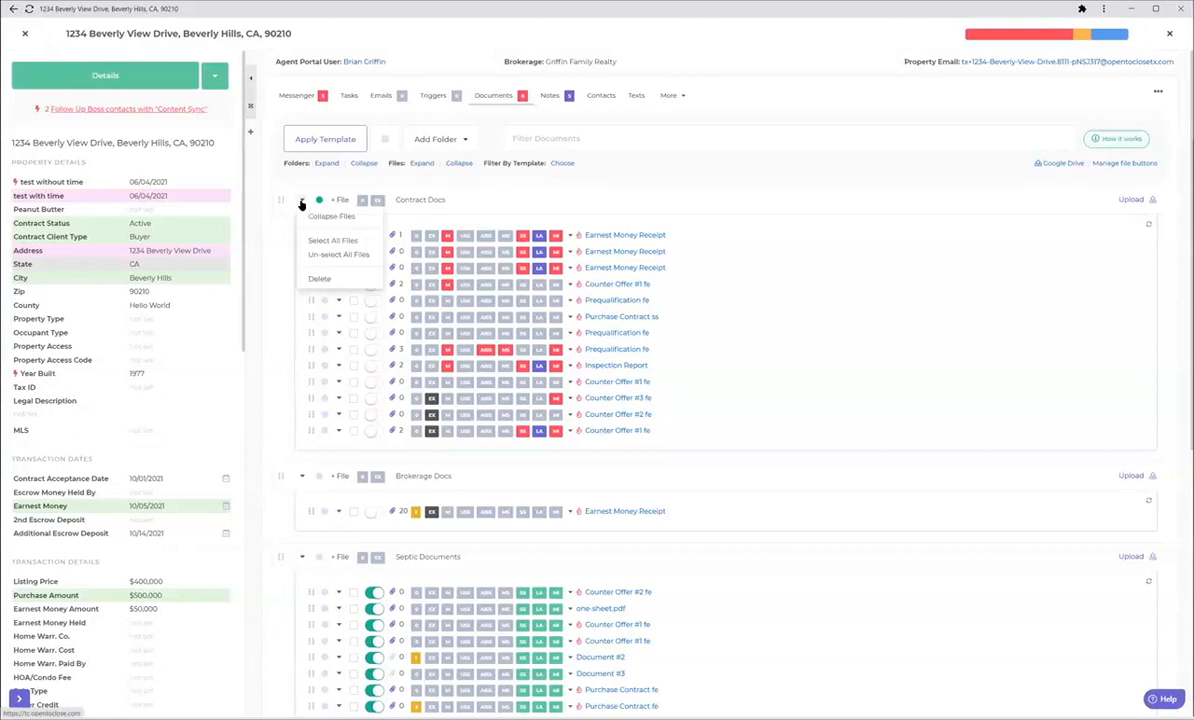
{"action": "left_click", "coordinate": [364, 165]}
{"action": "left_click", "coordinate": [328, 164]}
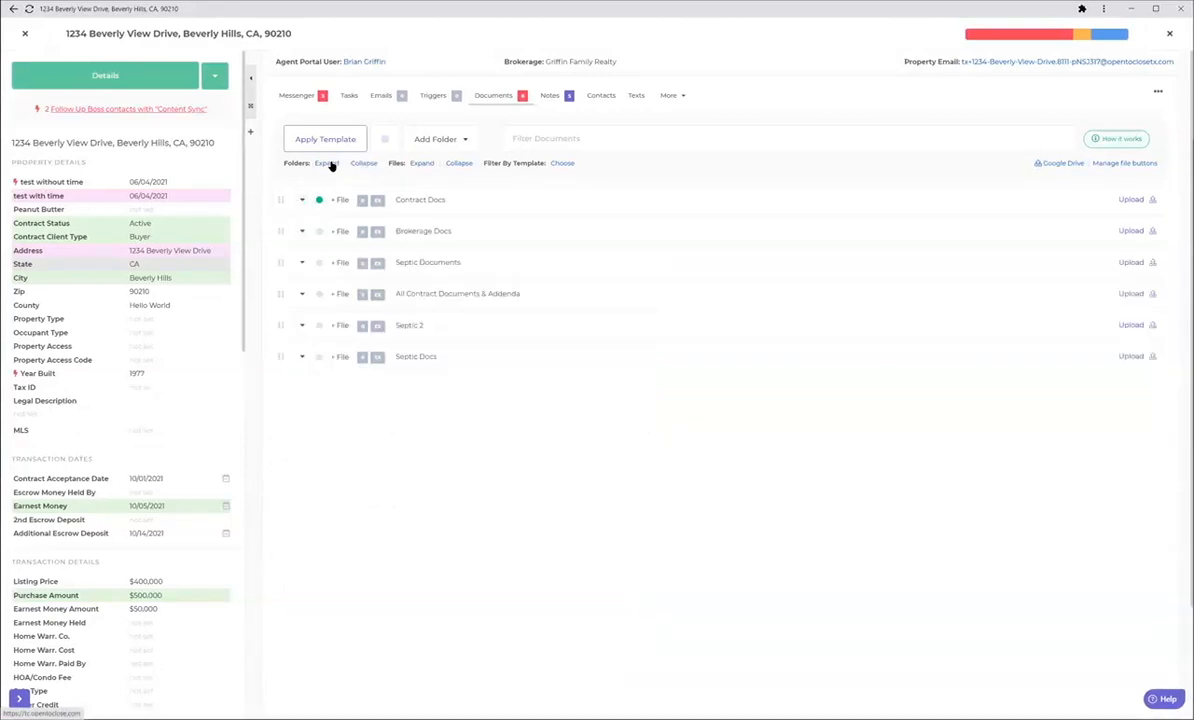
Expand and collapse the details of all files, and view the templates available for filtering the documents
{"action": "left_click", "coordinate": [422, 165]}
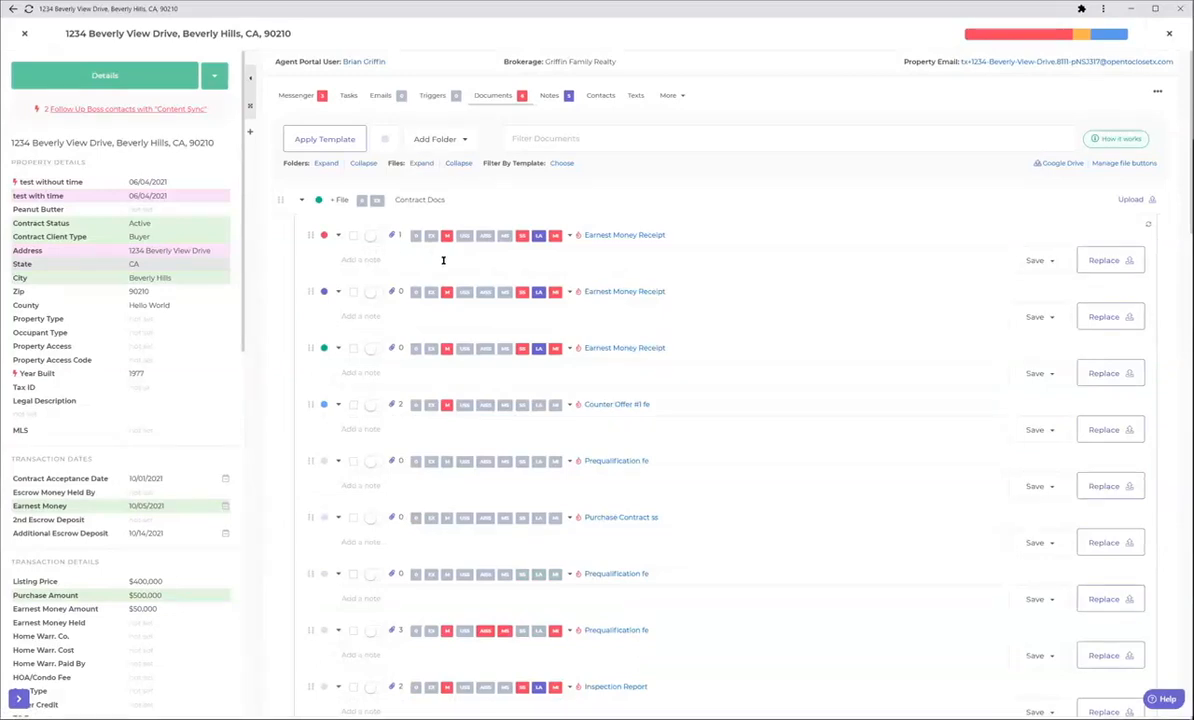
{"action": "left_click", "coordinate": [455, 164]}
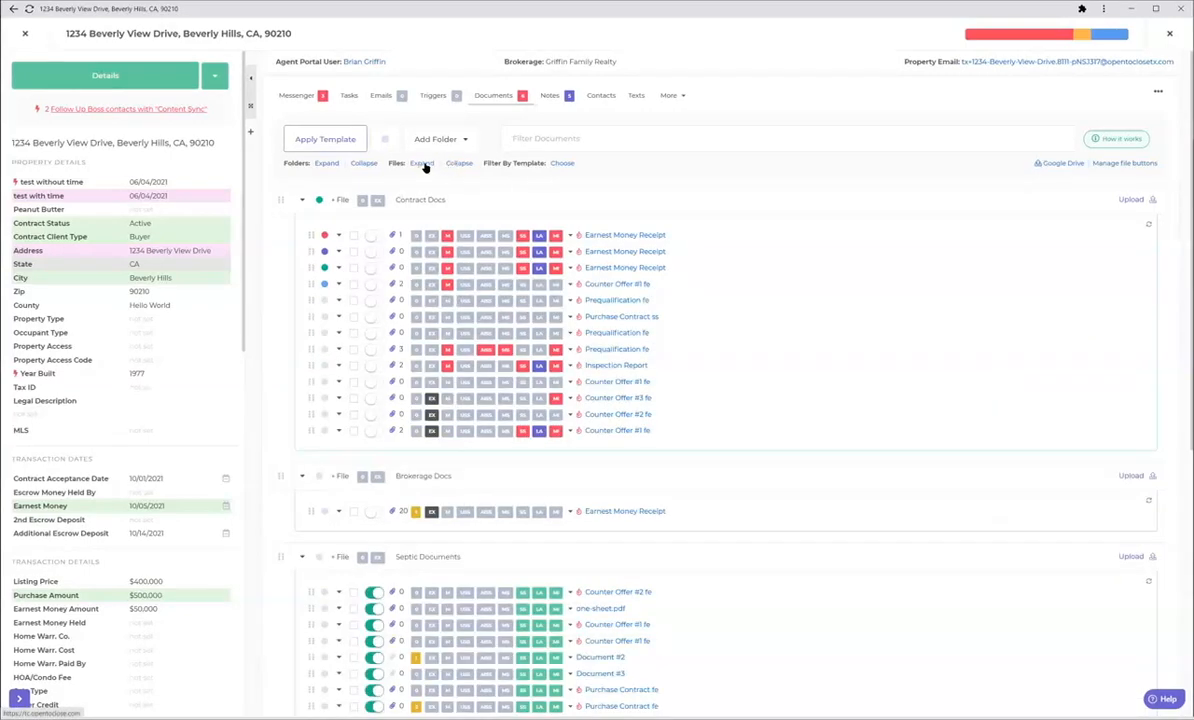
{"action": "left_click", "coordinate": [561, 164]}
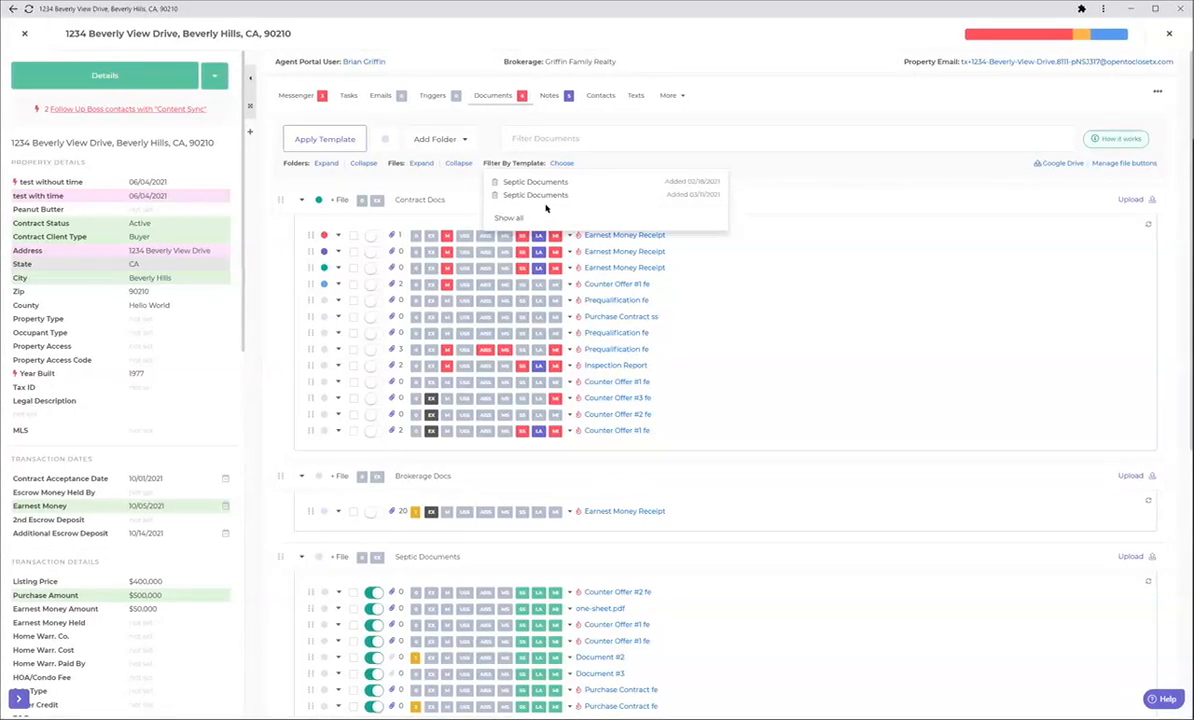
{"action": "left_click", "coordinate": [565, 164]}
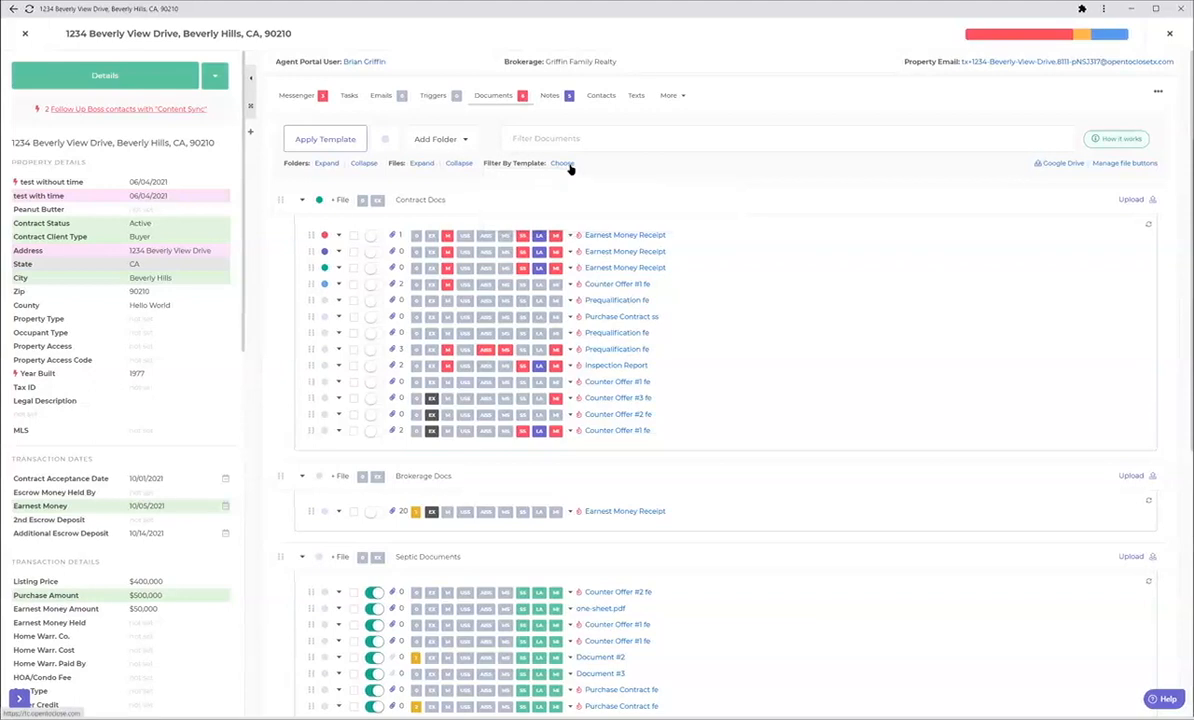